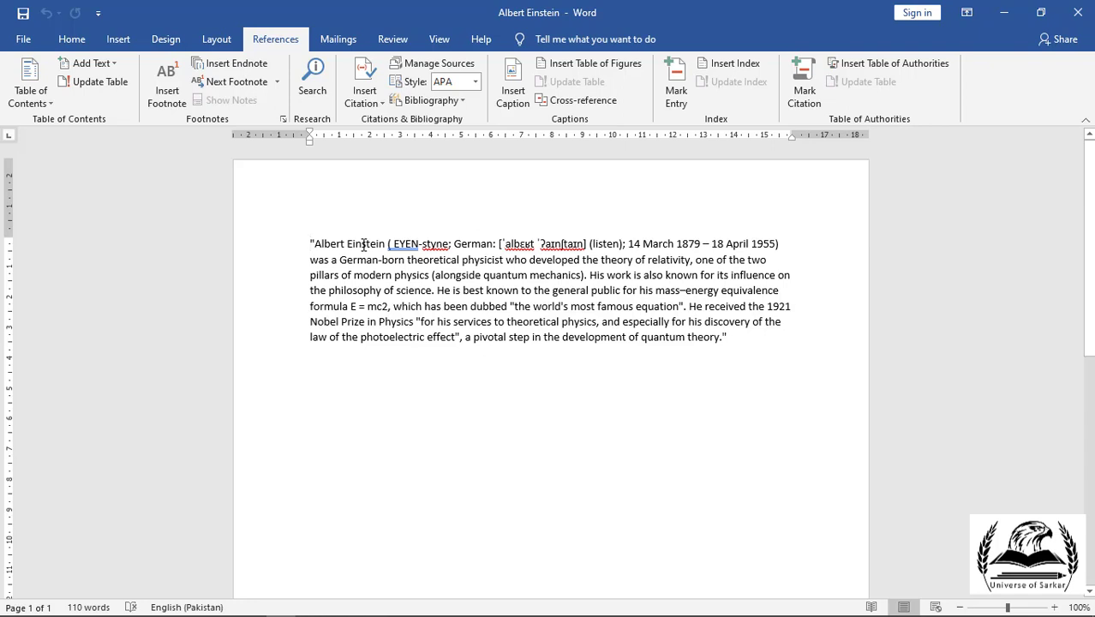
Add footnote 1 after 'Einstein' with the note text 'He was a Scientist.'.
double_click(363, 245)
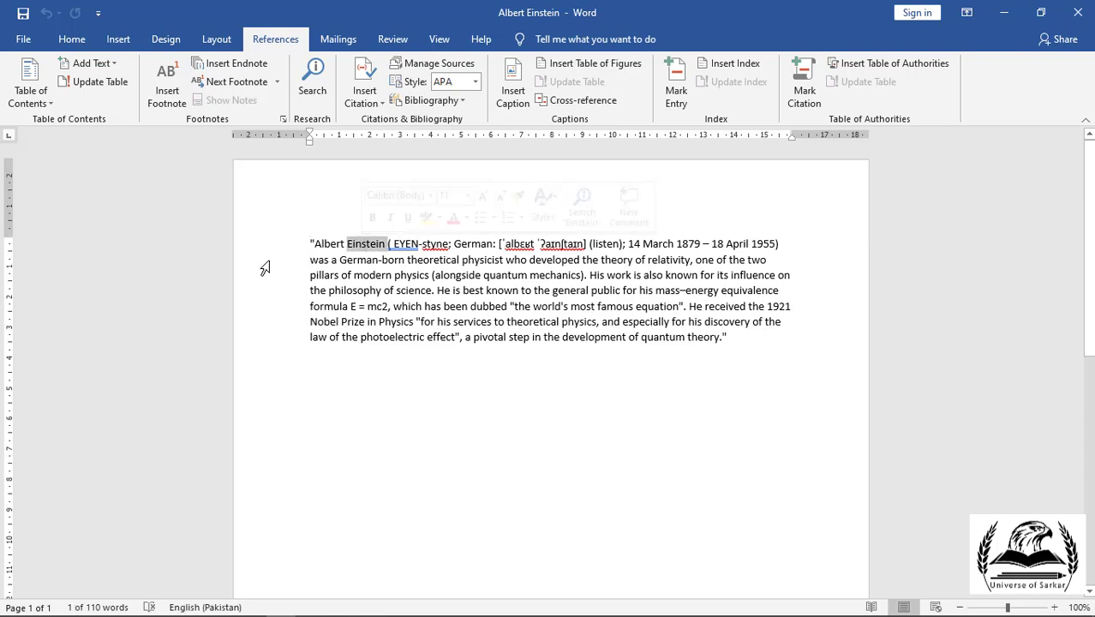
click(167, 94)
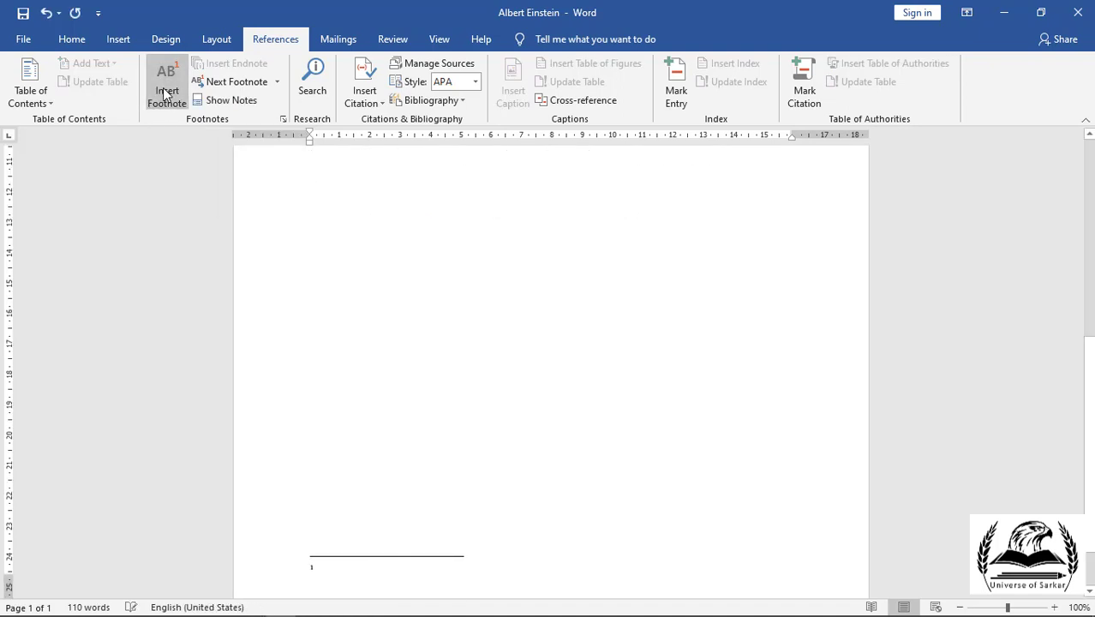
scroll(302, 417, down, 1)
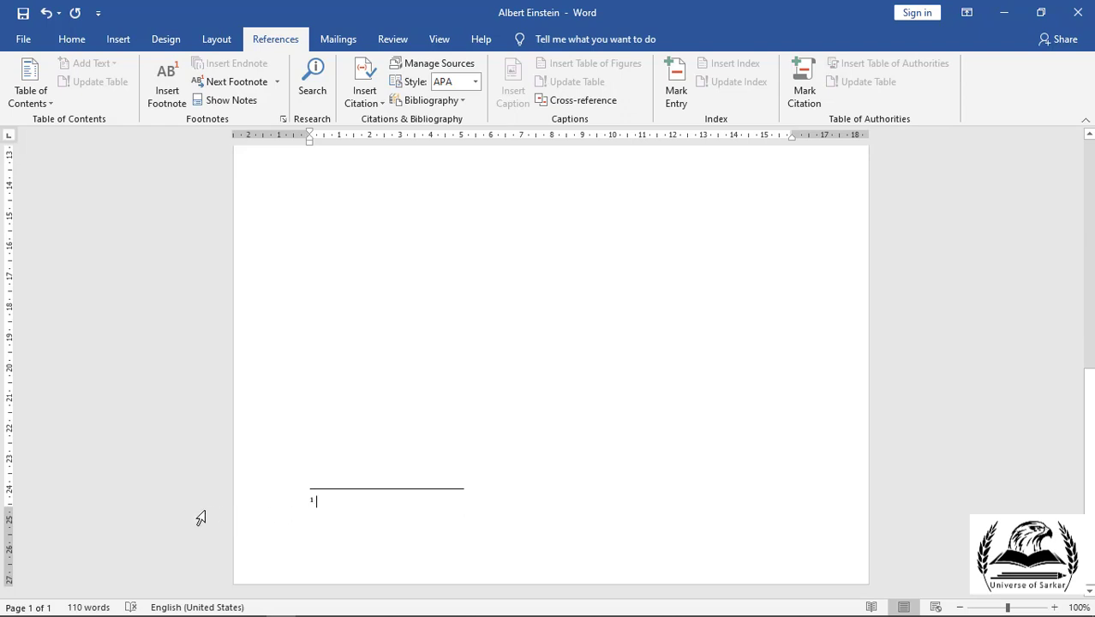
text(H)
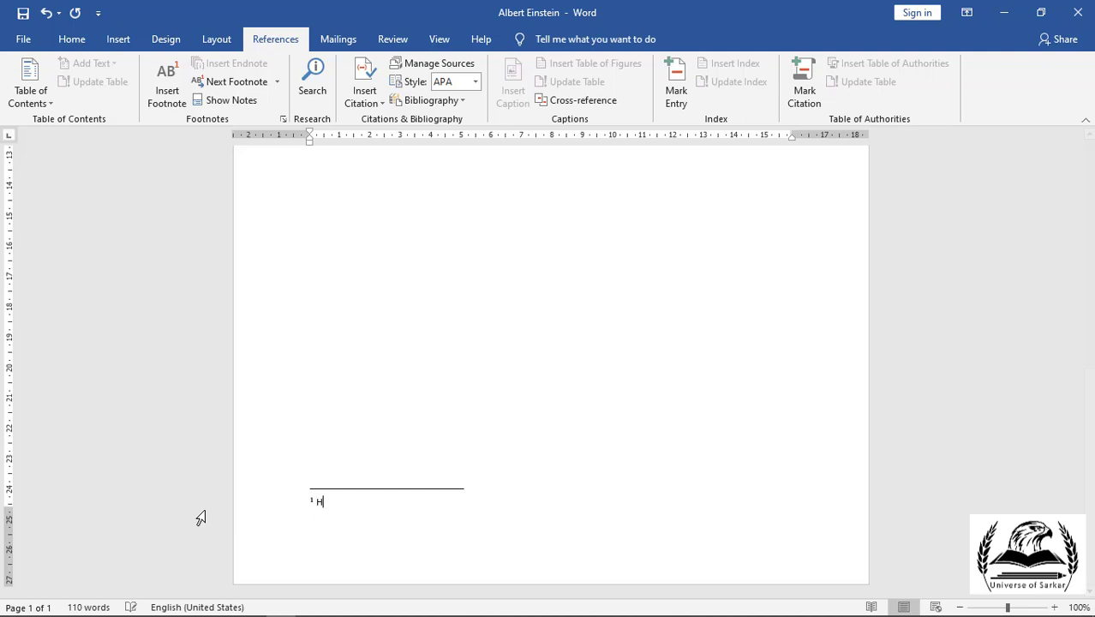
text(e )
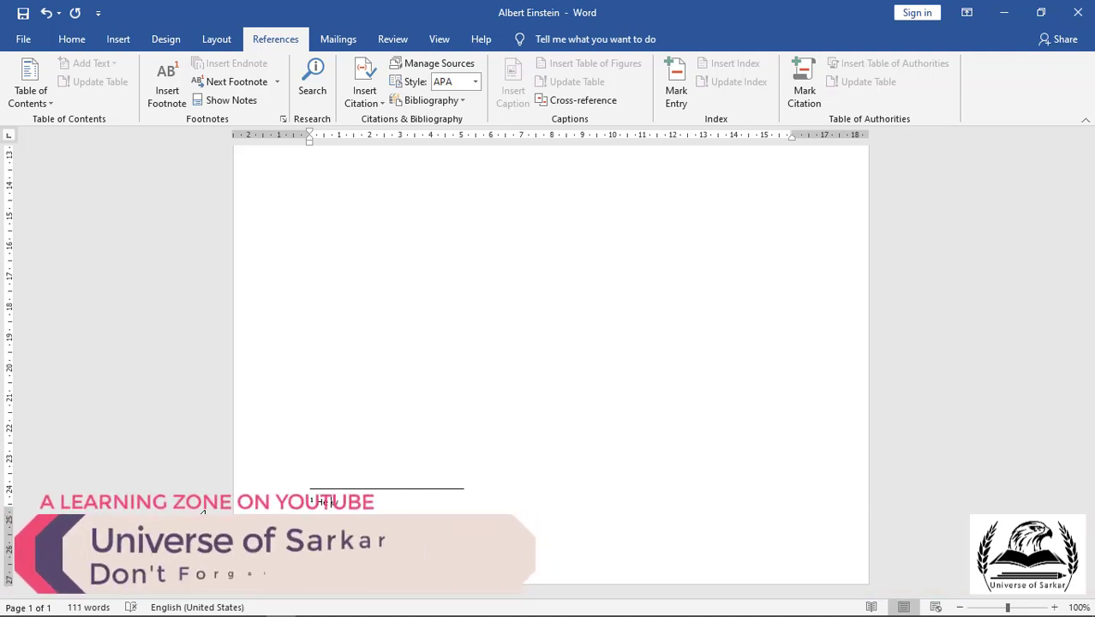
text(was)
text( b)
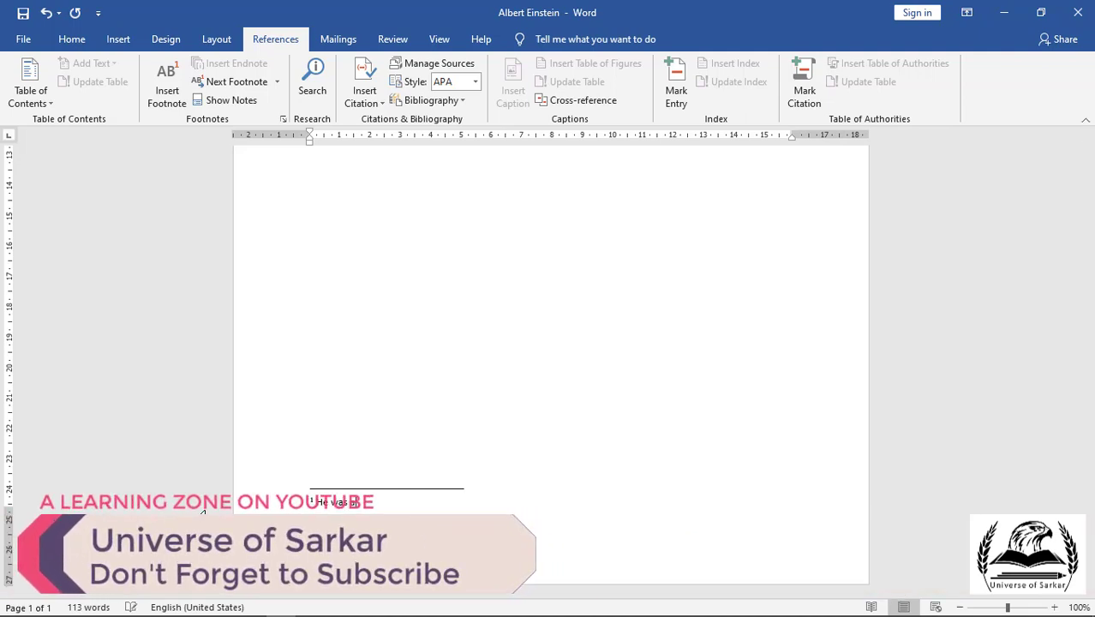
text( Scientist.)
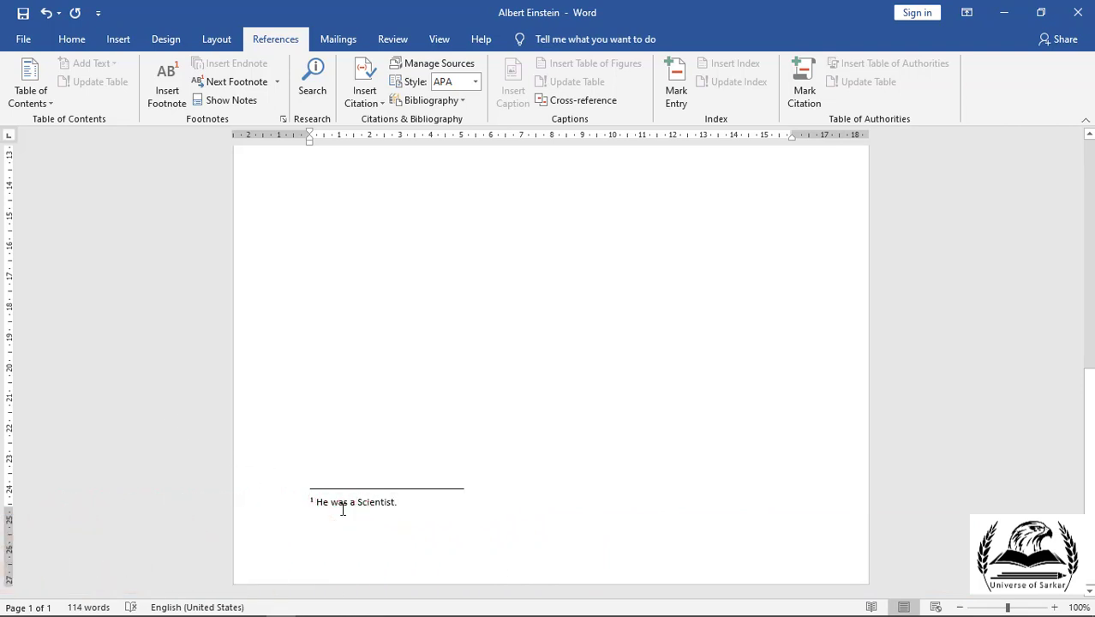
scroll(342, 509, up, 1)
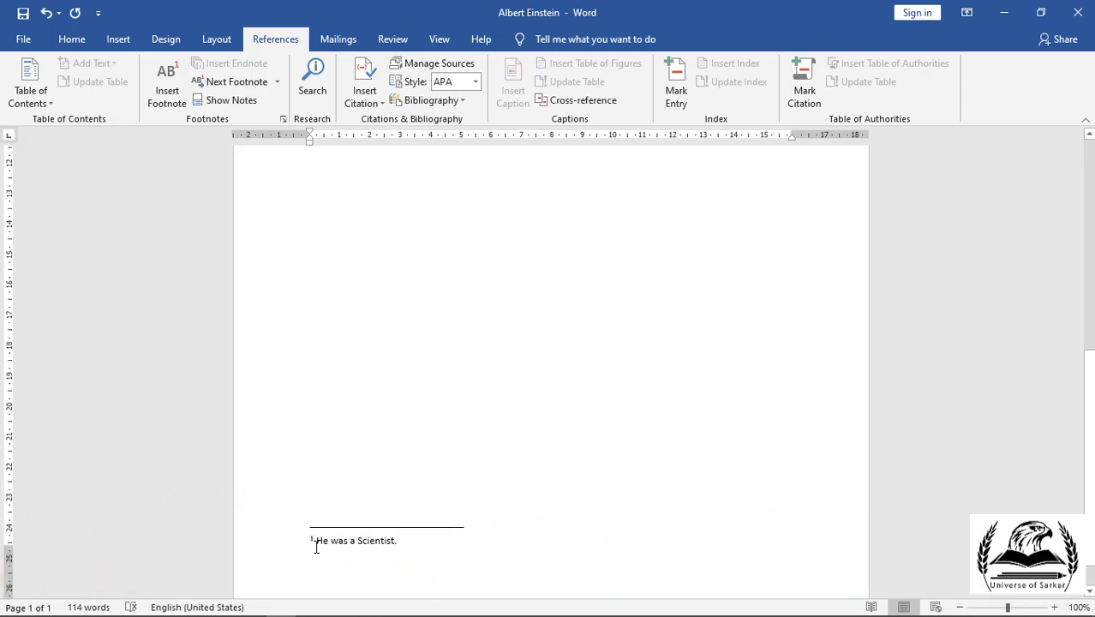
scroll(313, 544, up, 10)
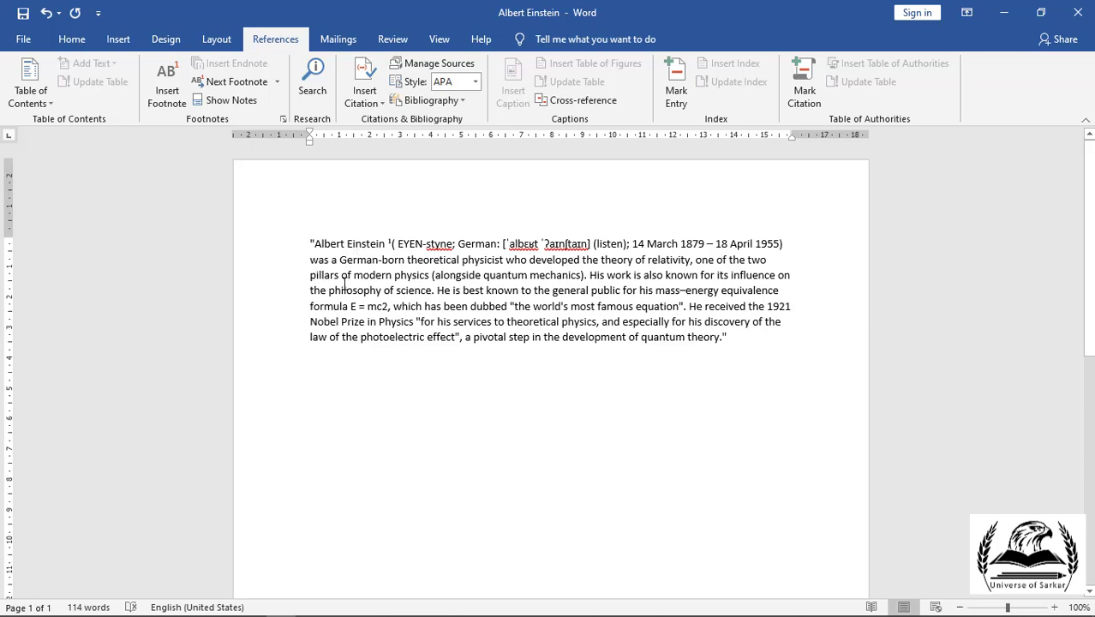
Add footnote 2 after 'philosophy' and enter a person's name as its note text.
double_click(352, 289)
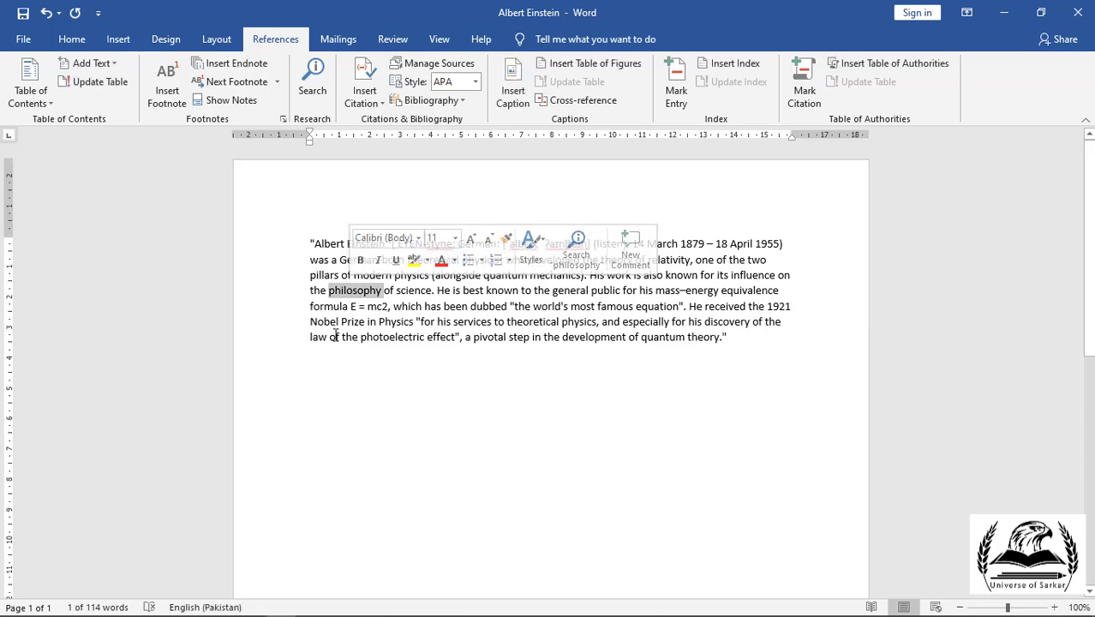
scroll(317, 412, down, 5)
scroll(317, 412, up, 2)
scroll(317, 412, up, 3)
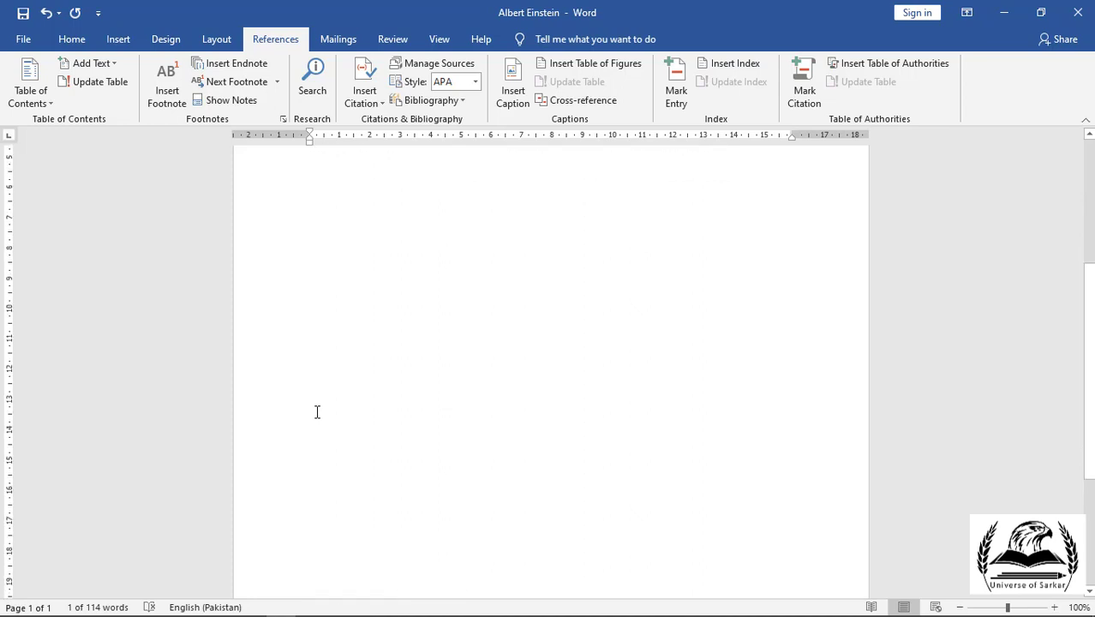
scroll(317, 412, up, 4)
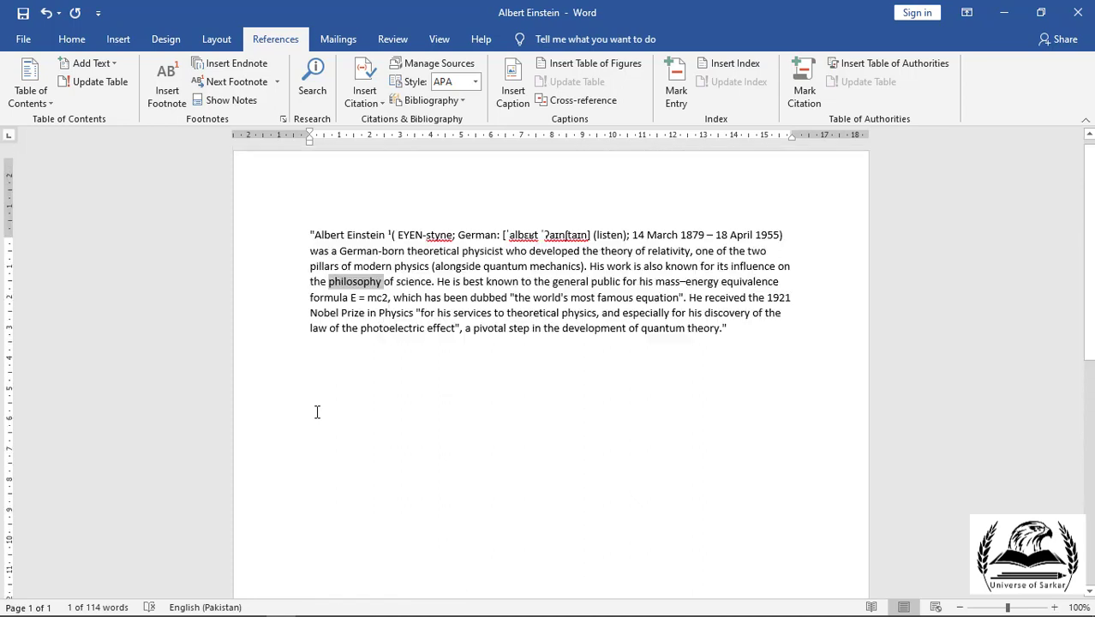
click(165, 93)
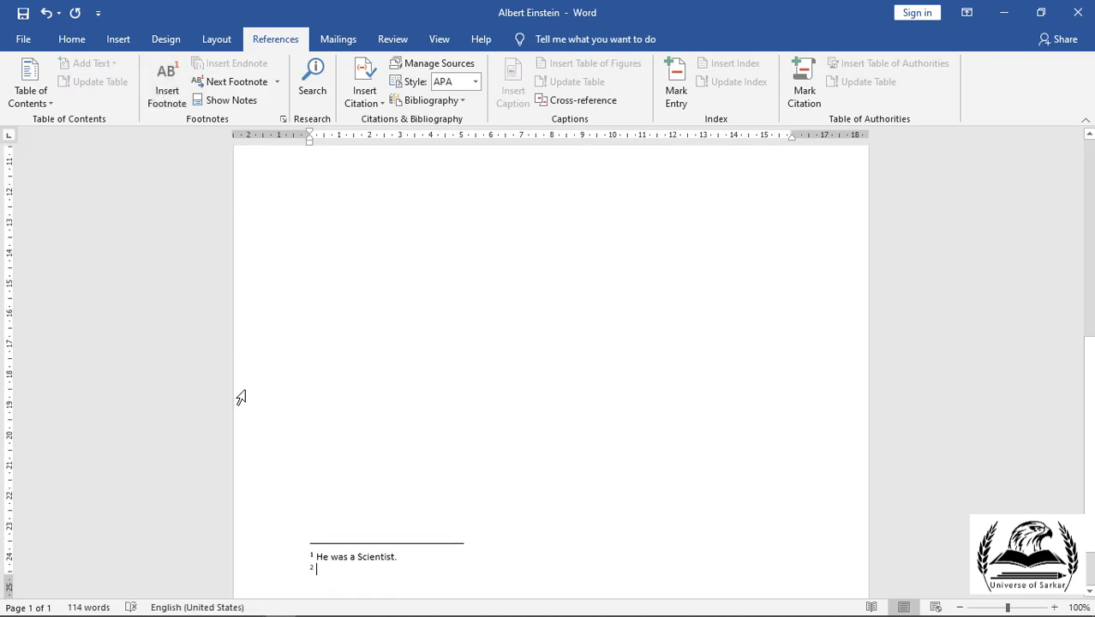
text(Sami)
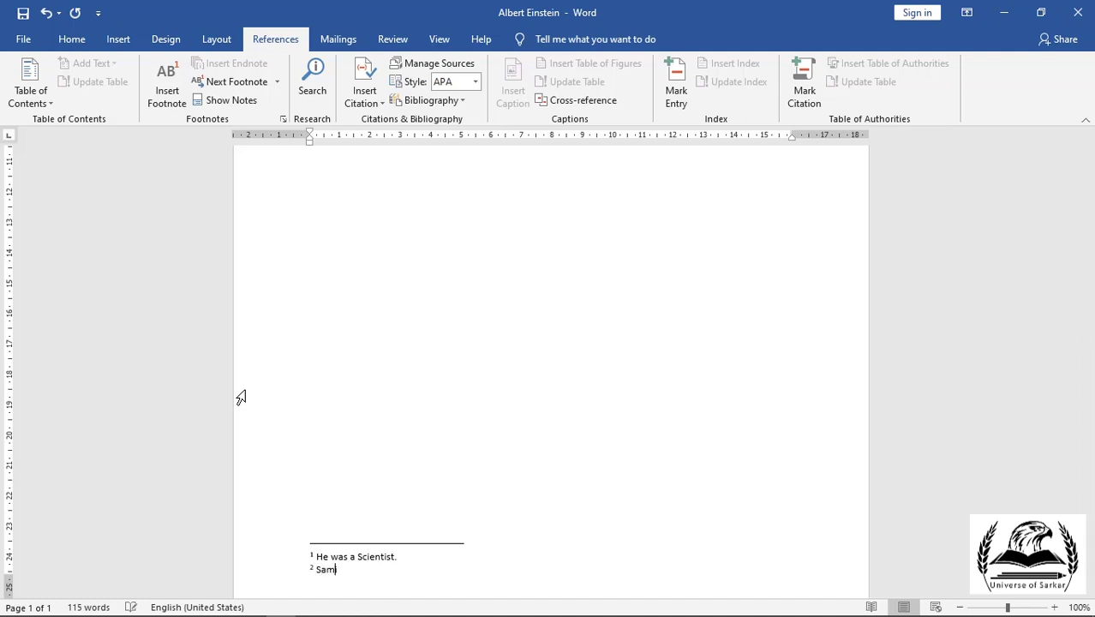
text(ullah)
scroll(399, 439, up, 4)
scroll(398, 439, up, 3)
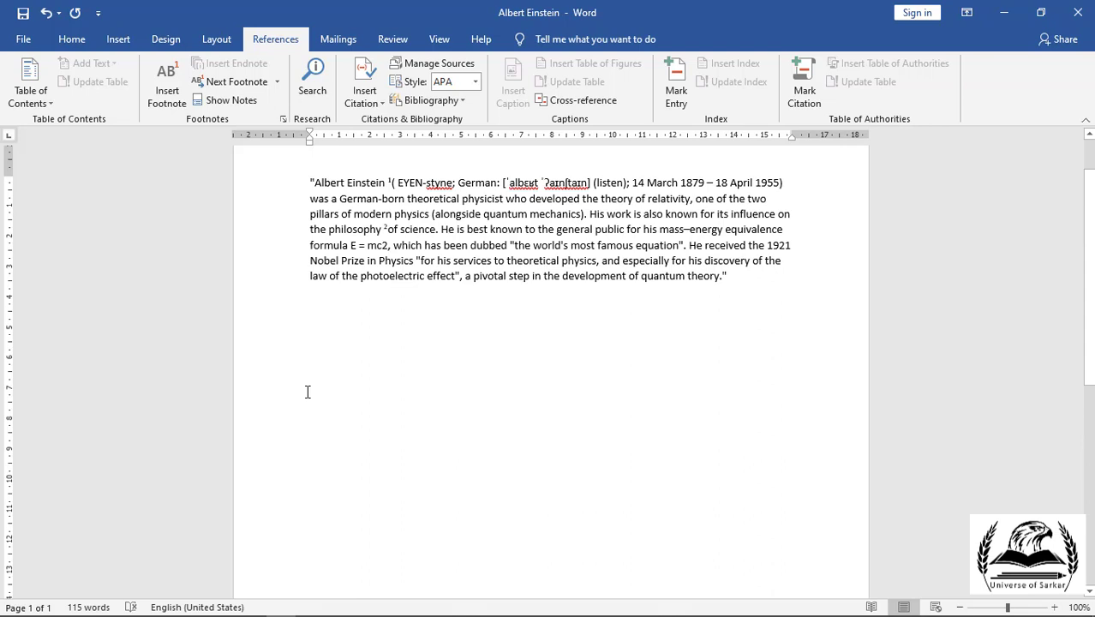
Insert an endnote after 'services' holding a person's name, then return to the paragraph.
double_click(473, 261)
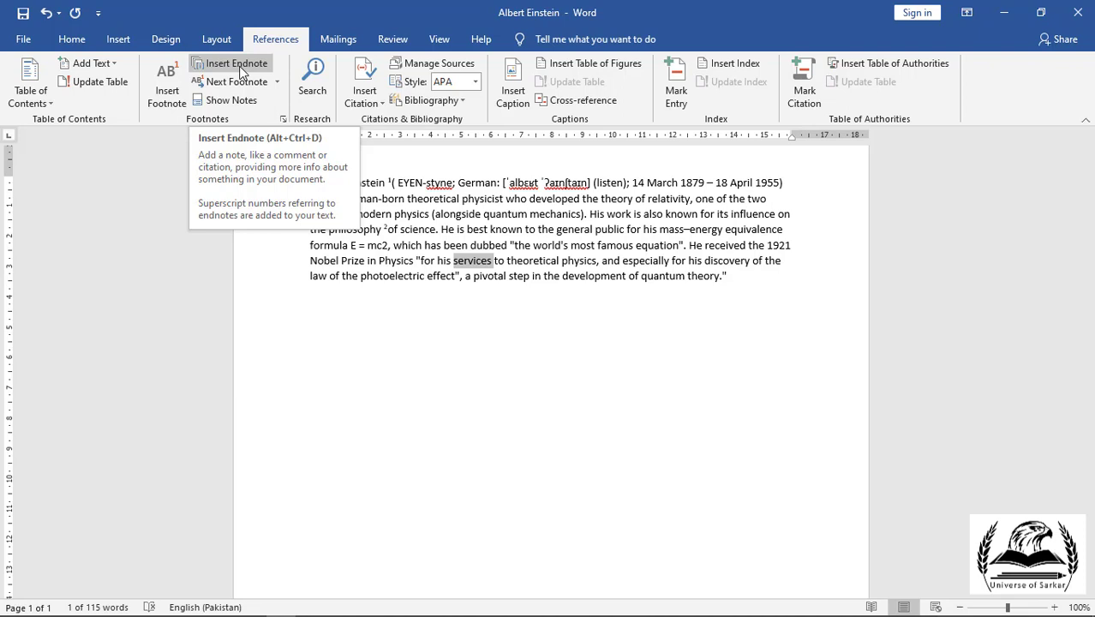
click(242, 73)
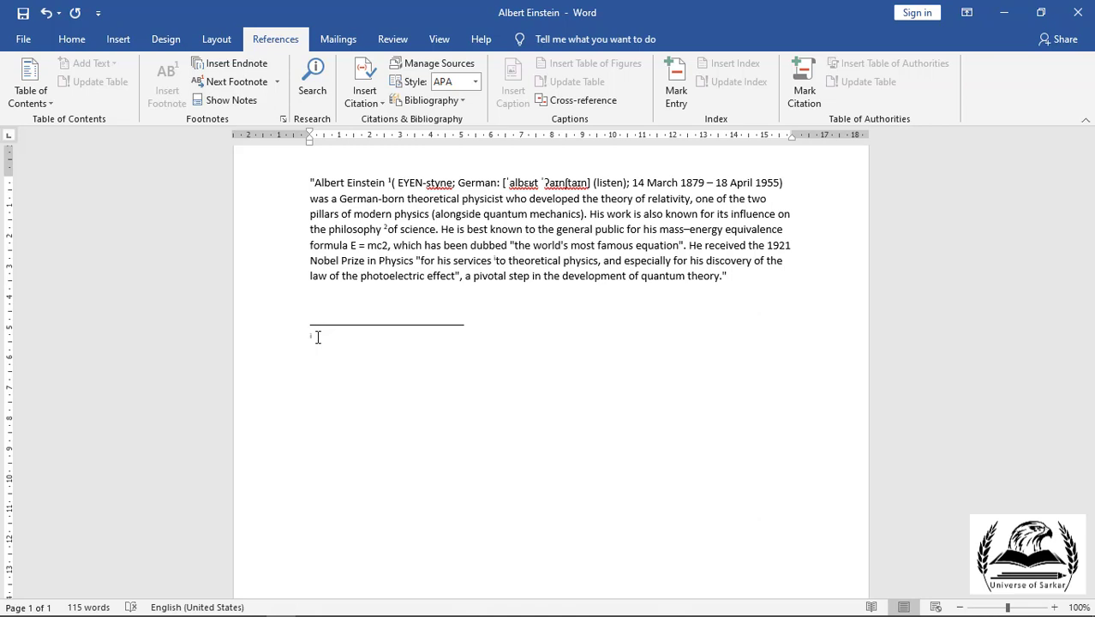
text(Saamiullah)
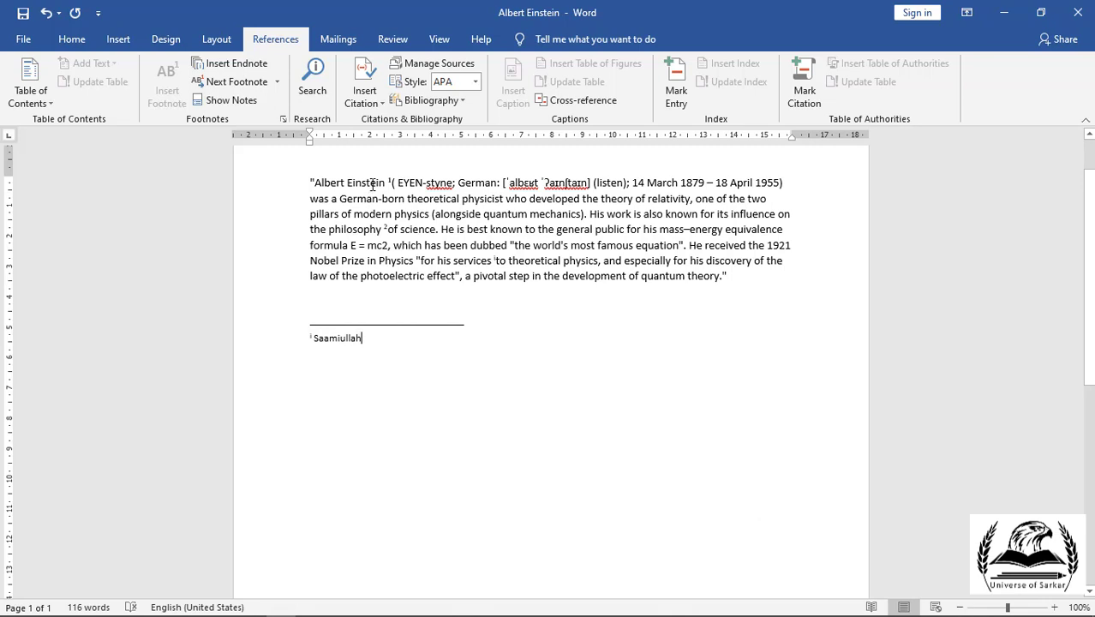
click(372, 185)
mouse_move(390, 180)
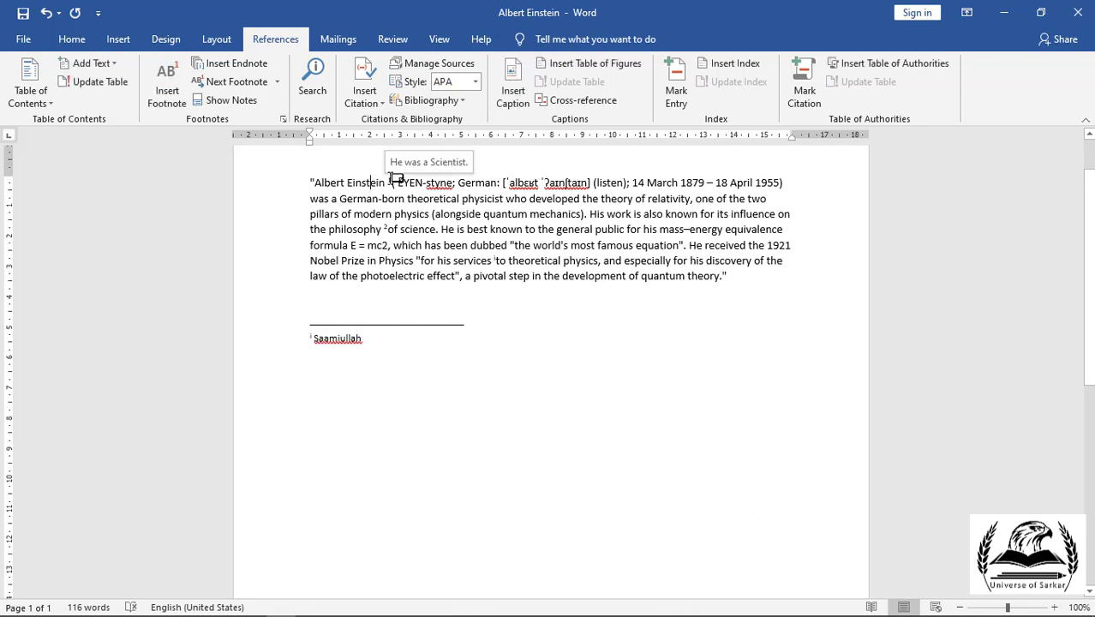
key(alt+shift)
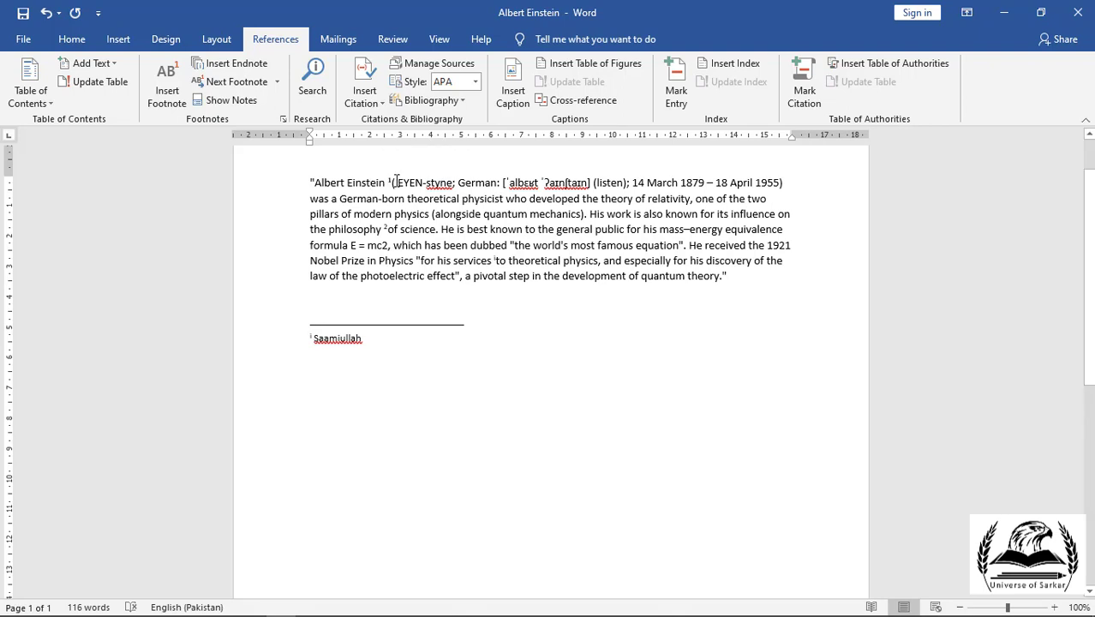
click(233, 105)
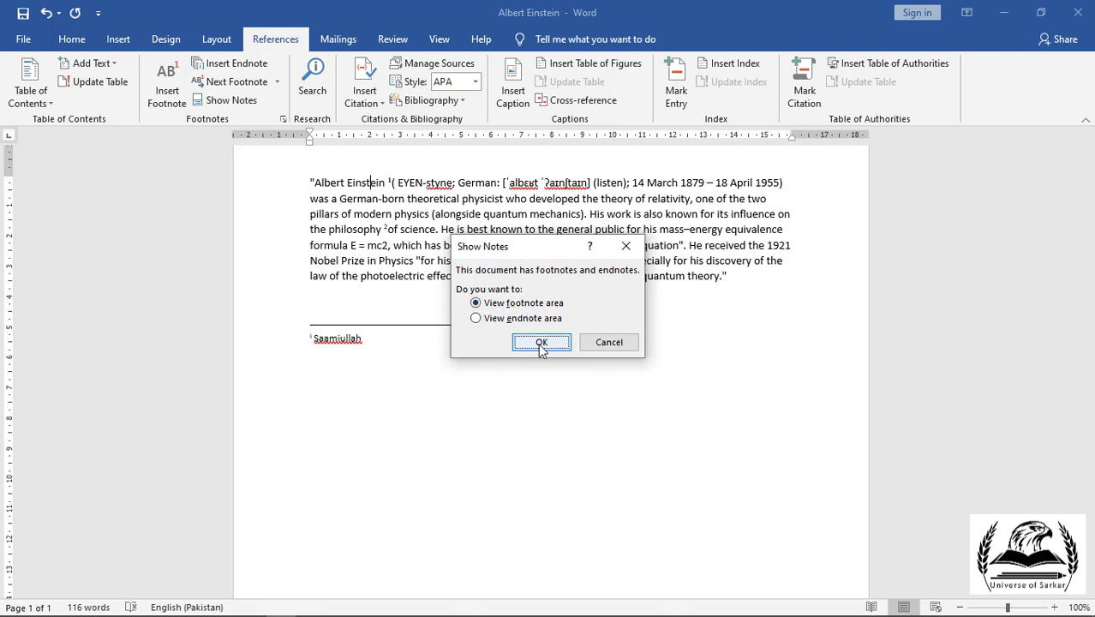
click(539, 340)
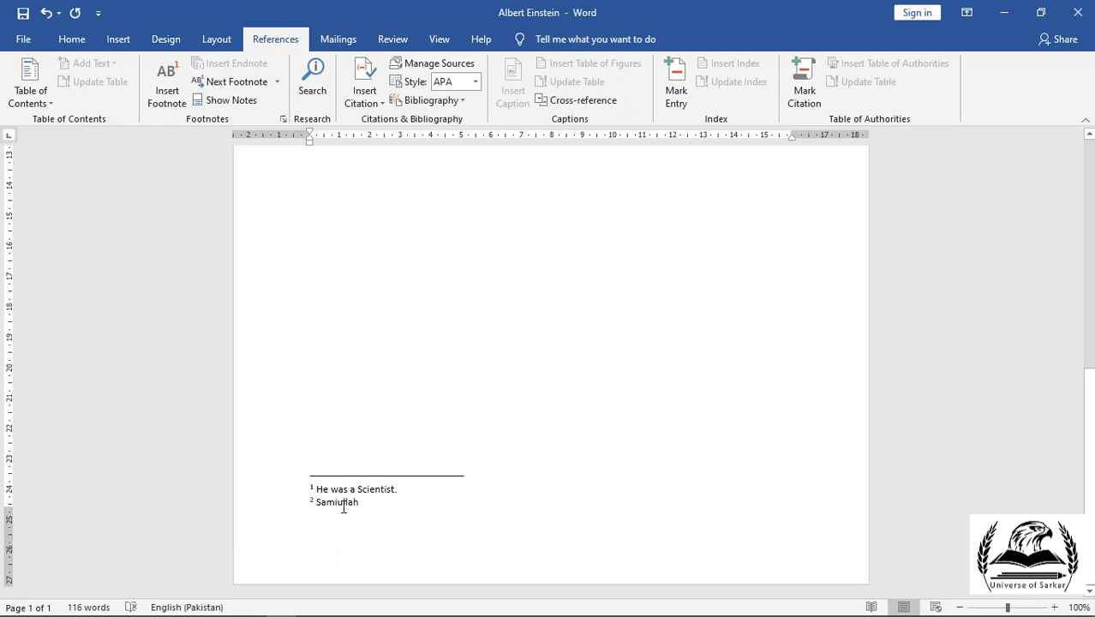
click(253, 107)
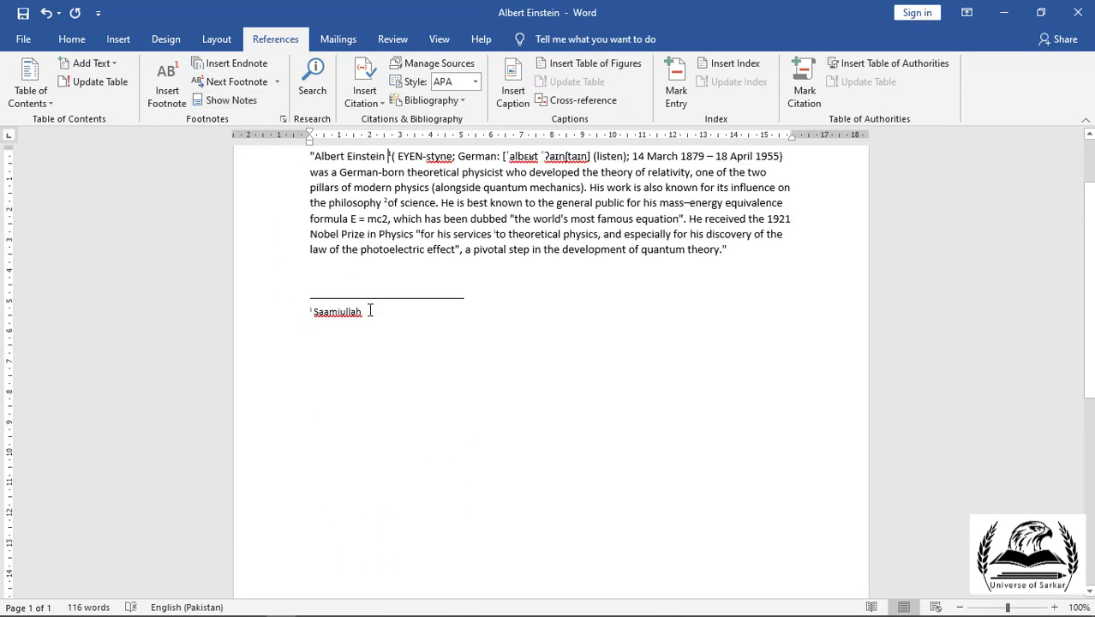
click(277, 82)
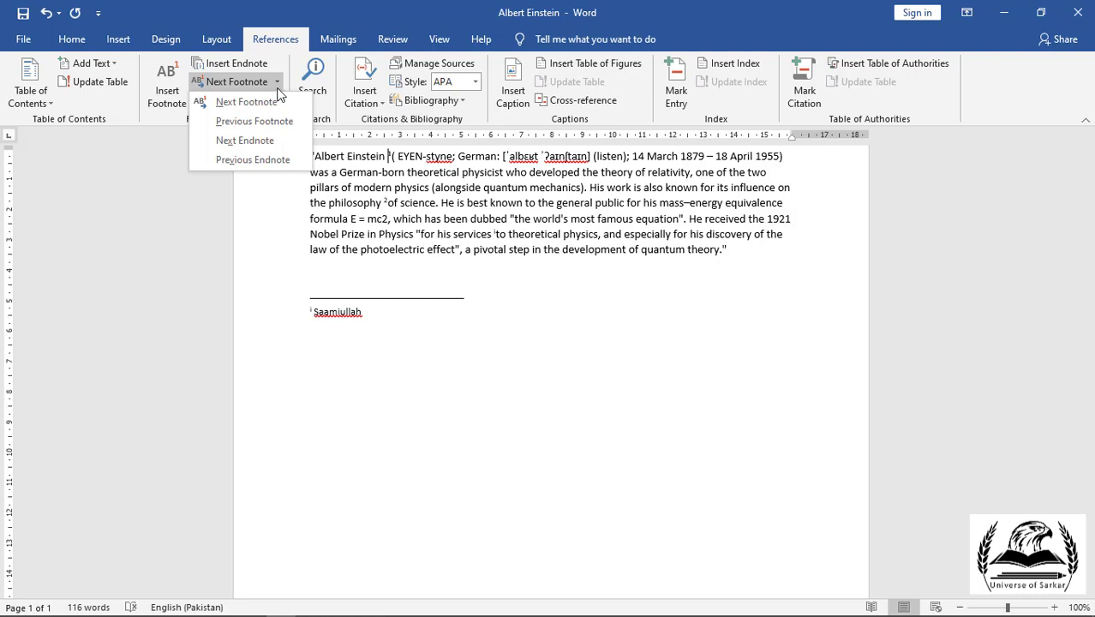
click(276, 87)
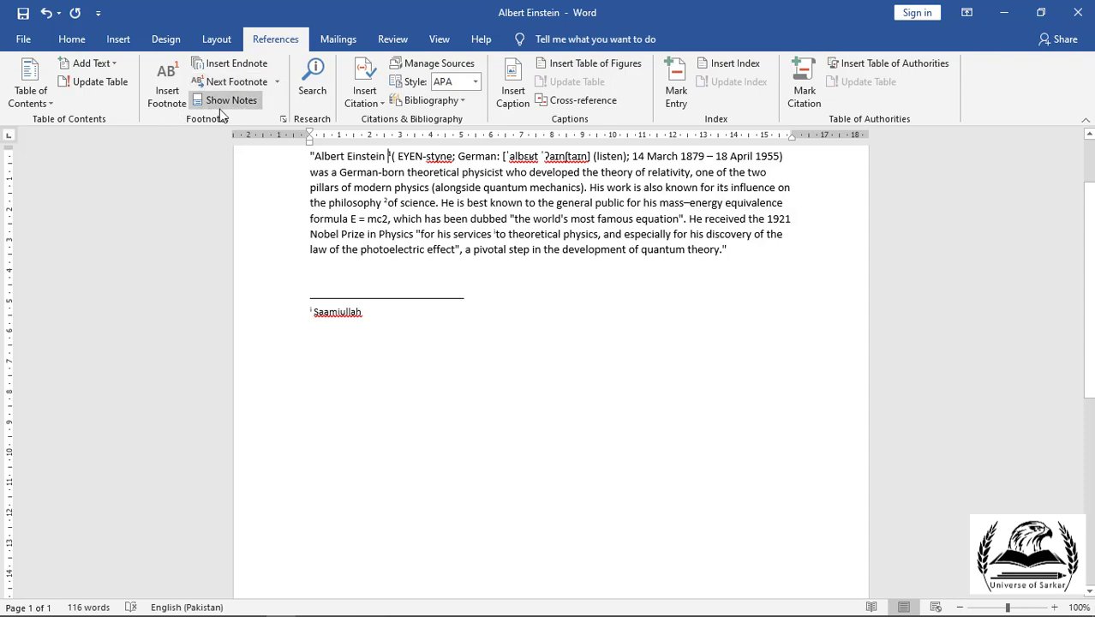
Keep footnotes at the bottom of the page and endnotes at the end of the document.
click(282, 119)
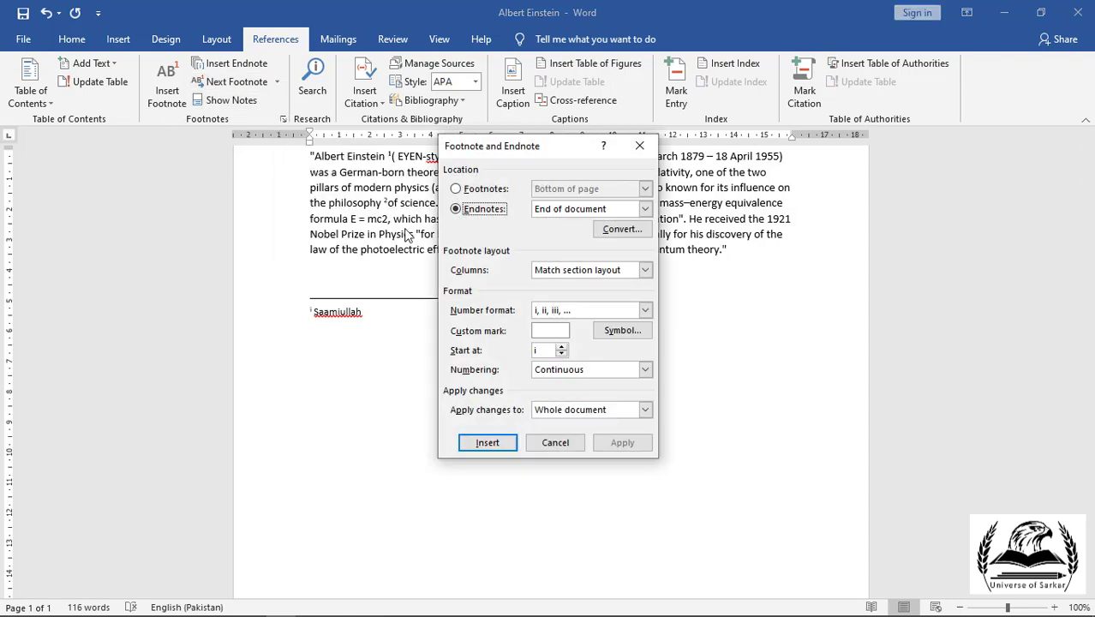
click(456, 189)
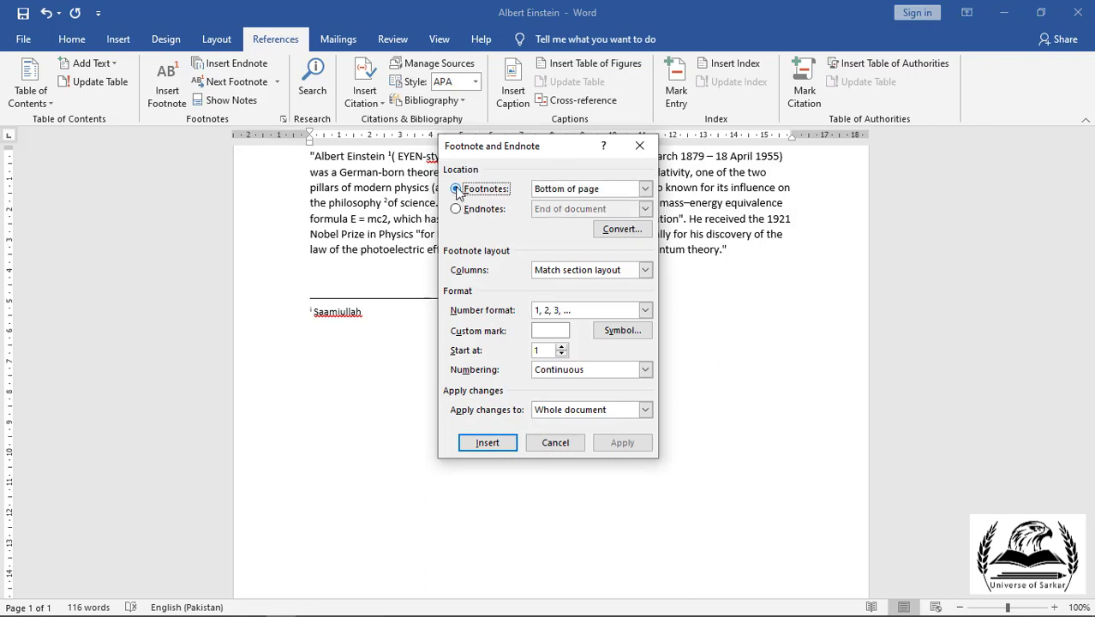
click(644, 190)
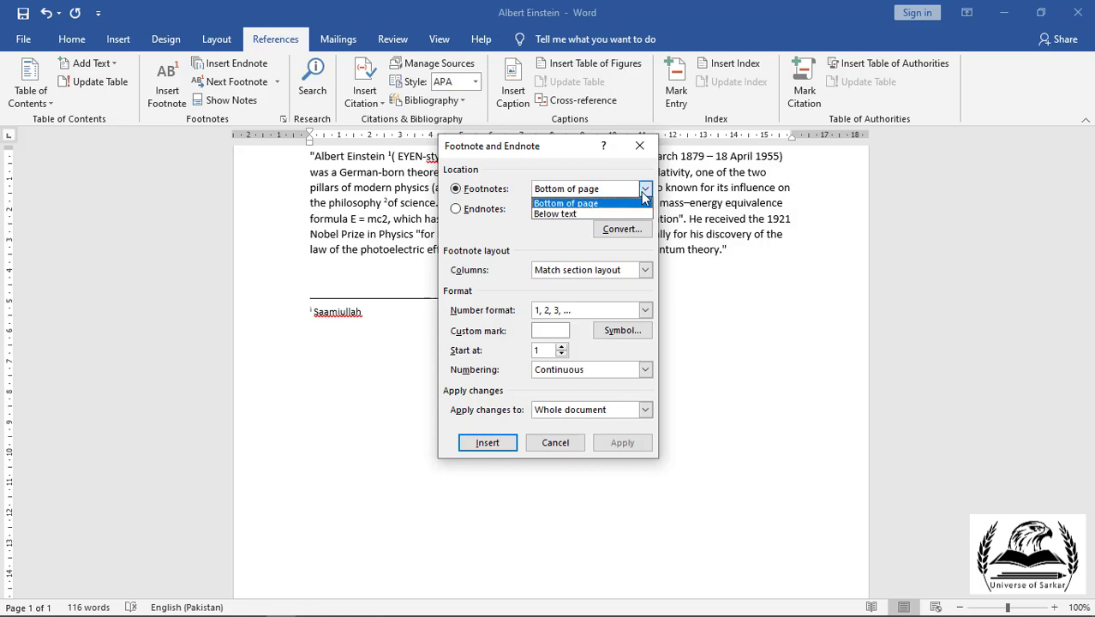
click(537, 243)
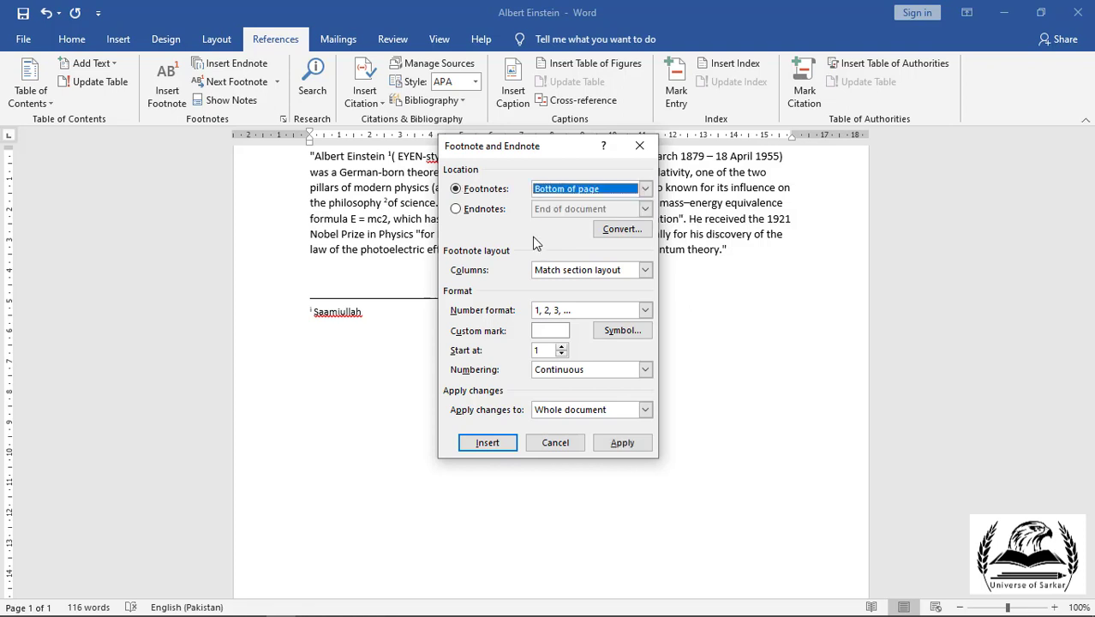
click(462, 211)
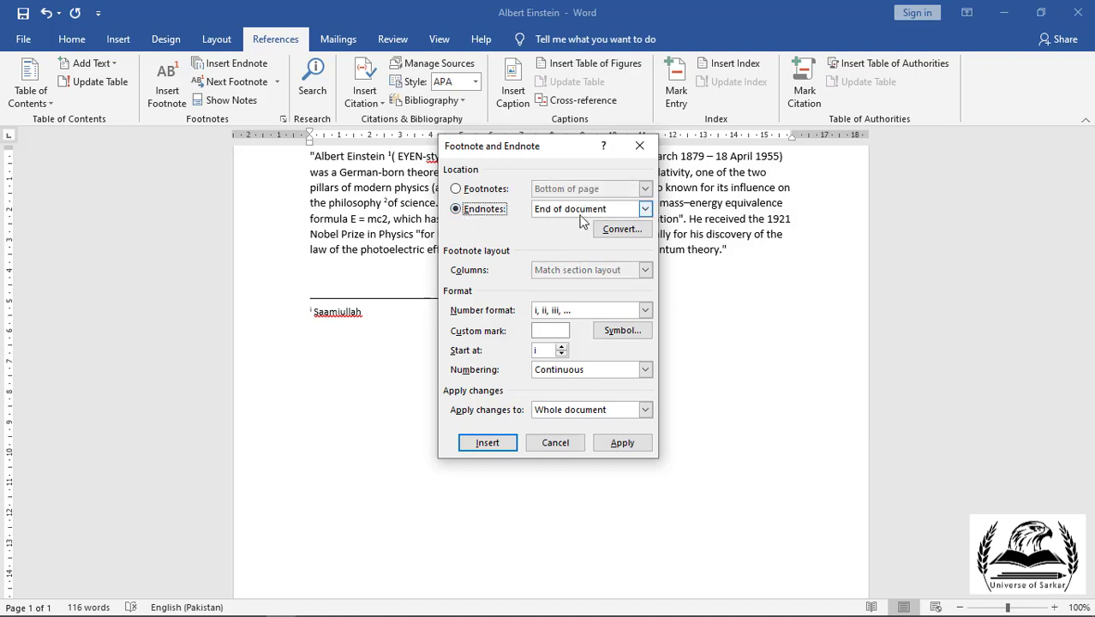
click(645, 209)
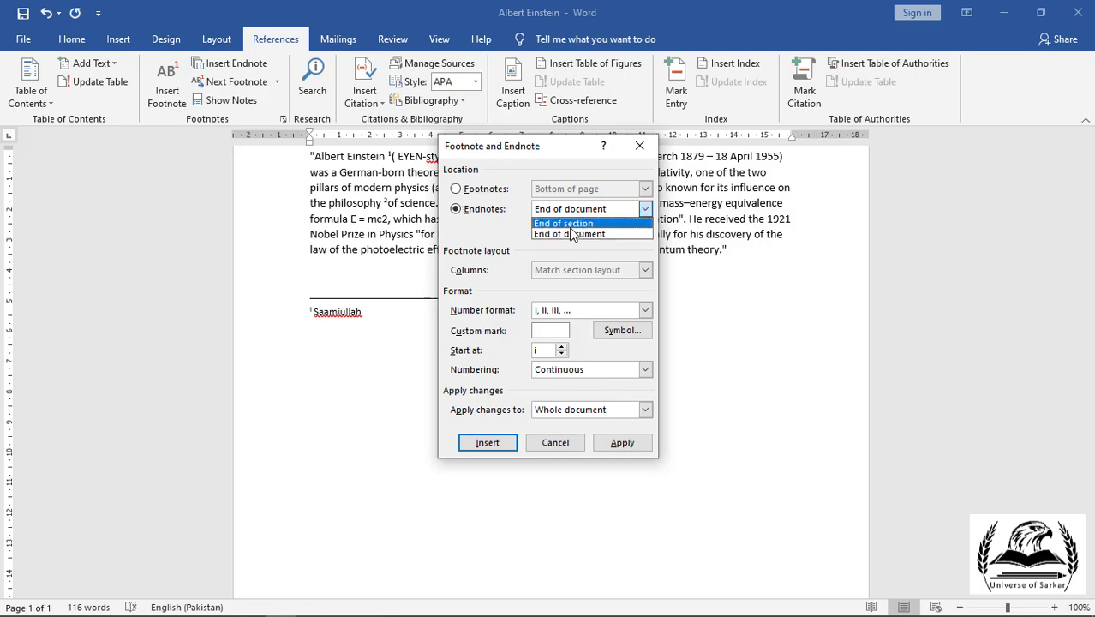
click(502, 228)
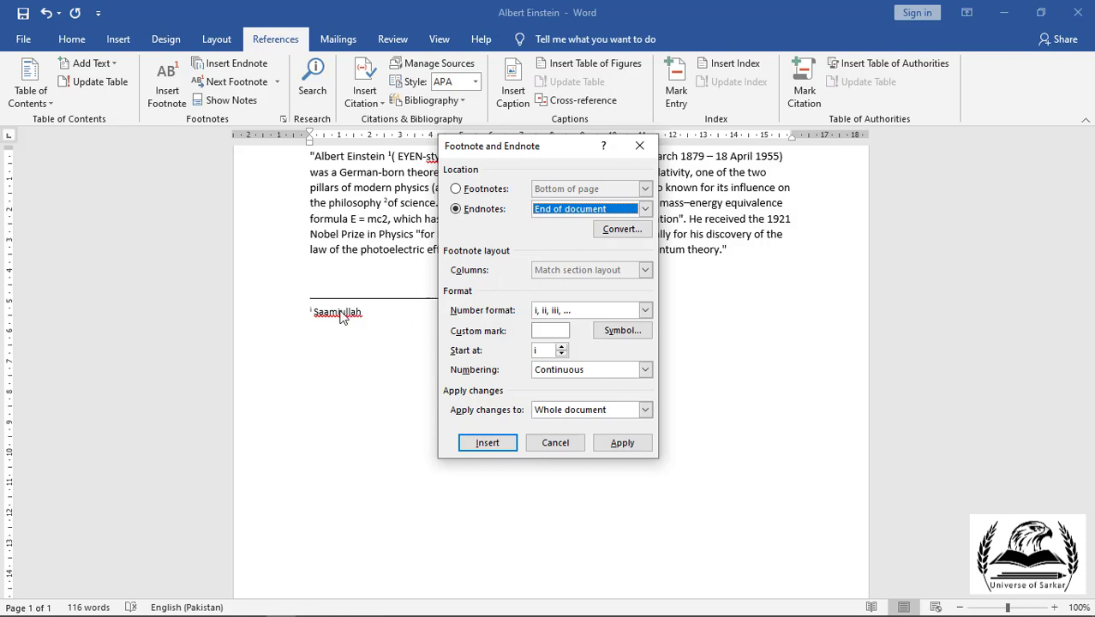
Set the note number format to 1, 2, 3 with a Σ custom mark, and apply it.
click(644, 312)
click(569, 326)
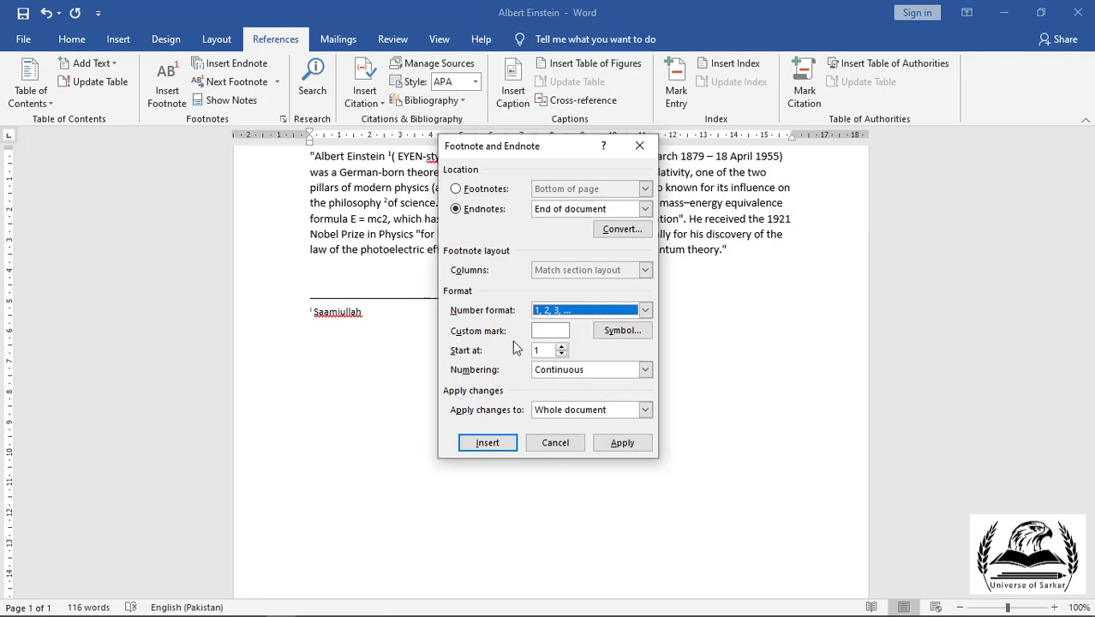
click(614, 334)
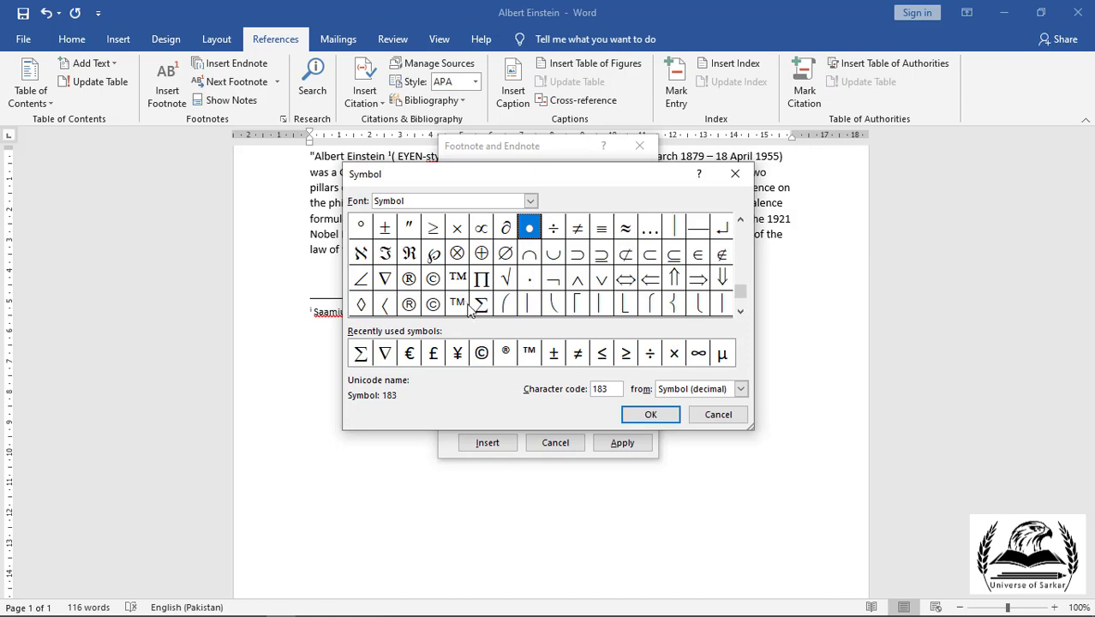
click(480, 305)
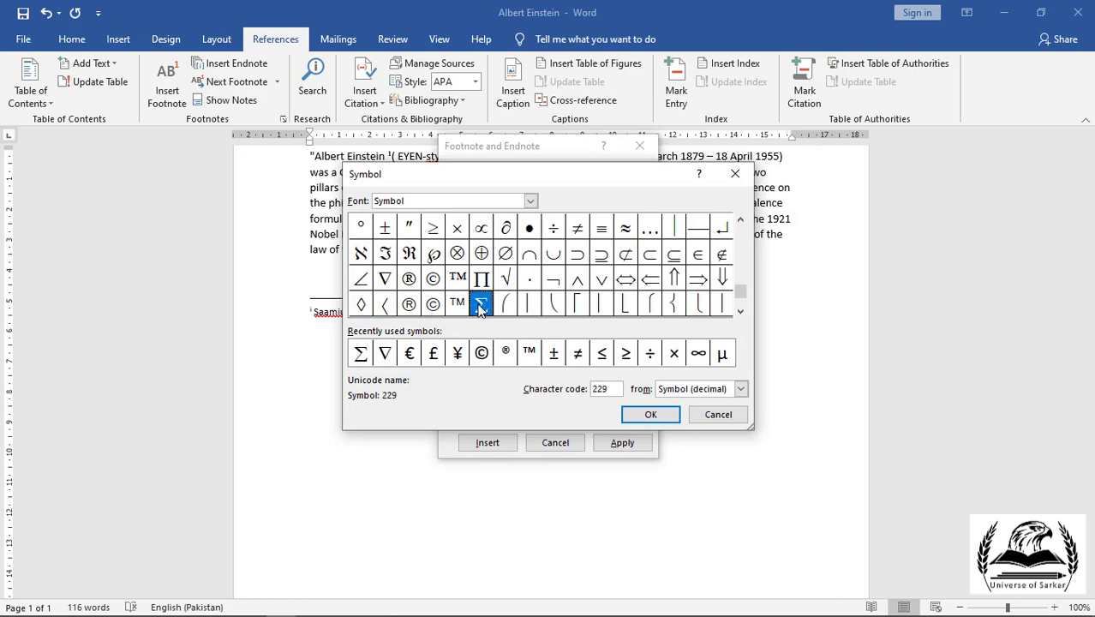
click(641, 417)
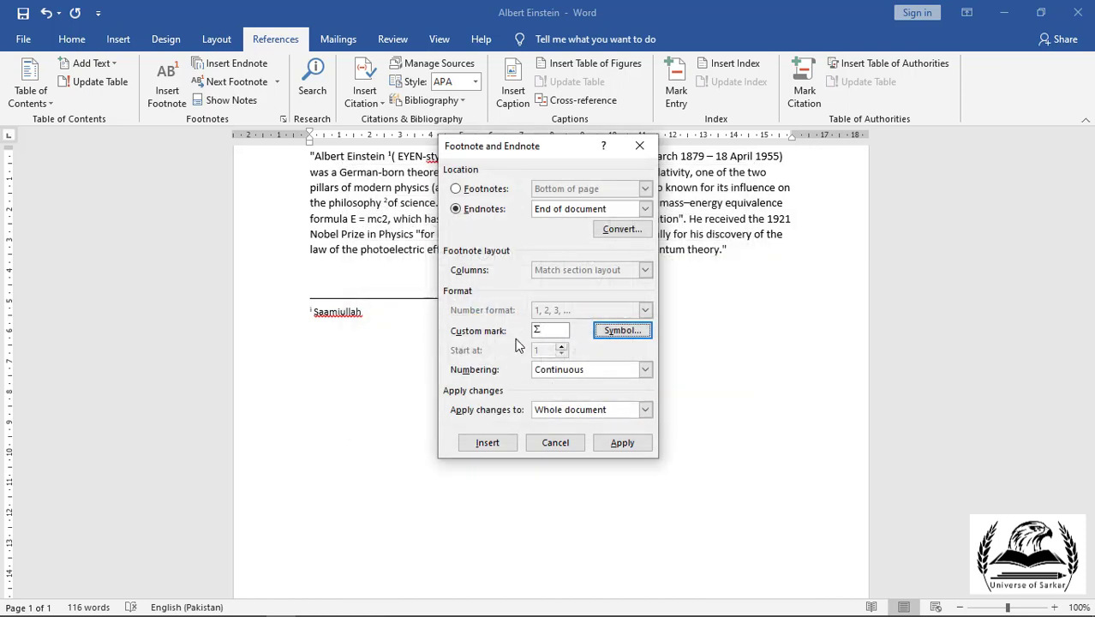
click(623, 443)
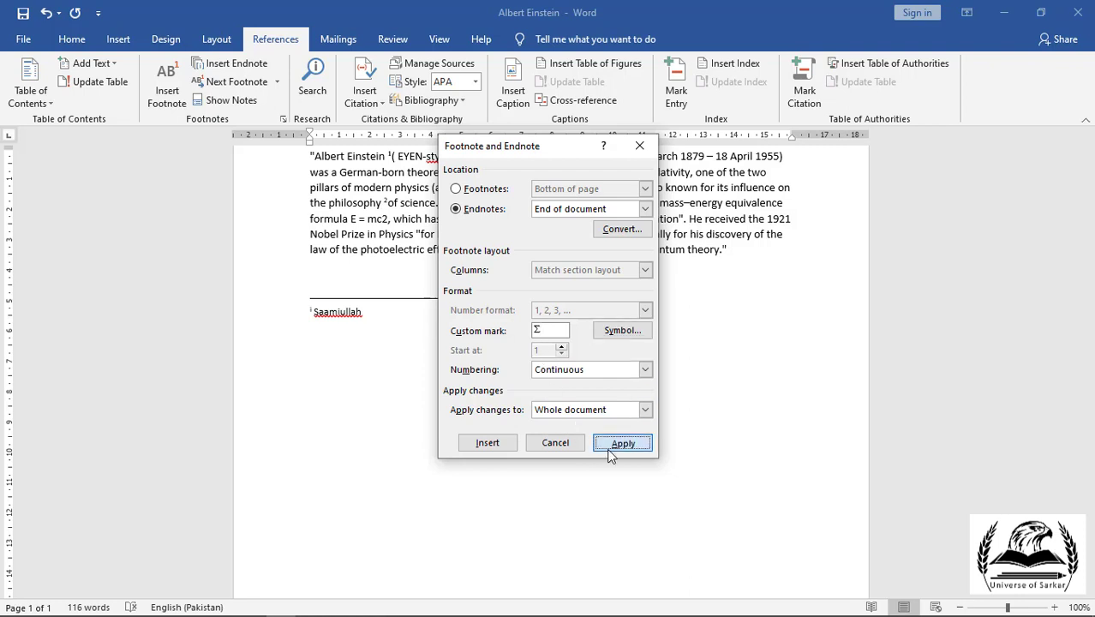
scroll(340, 368, down, 10)
Insert a Σ-marked footnote just before the first footnote 'He was a Scientist.'.
scroll(340, 368, down, 3)
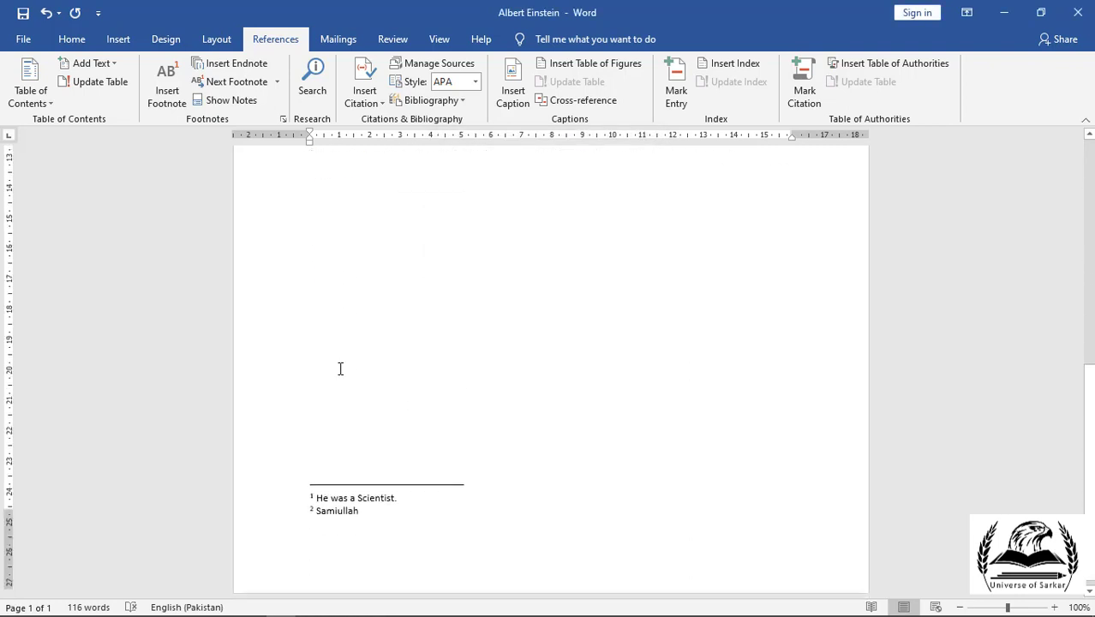
click(316, 490)
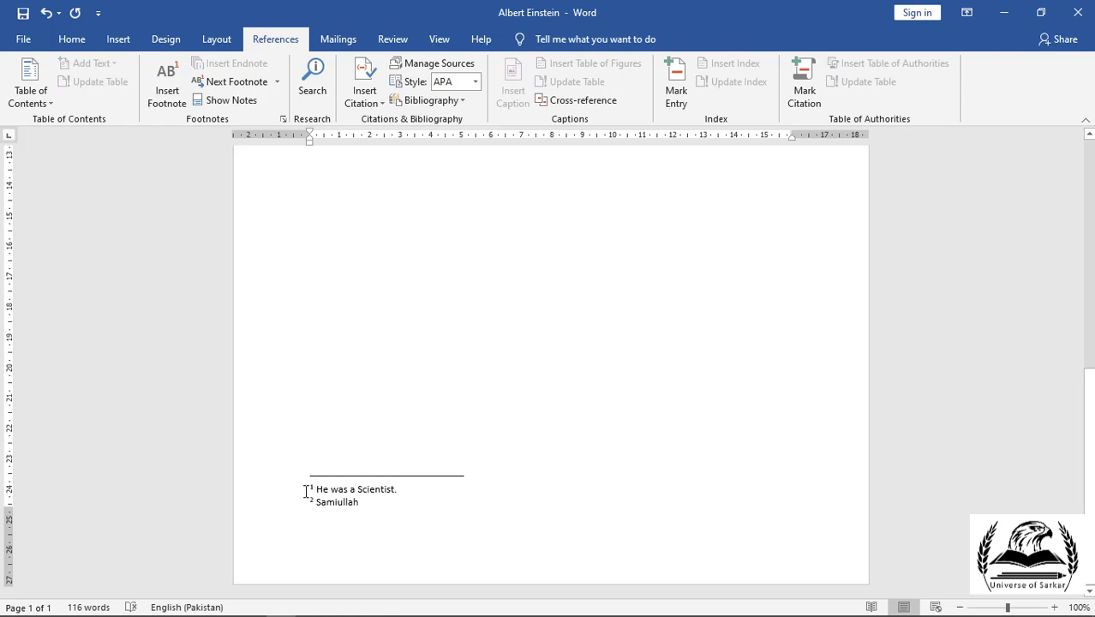
click(283, 119)
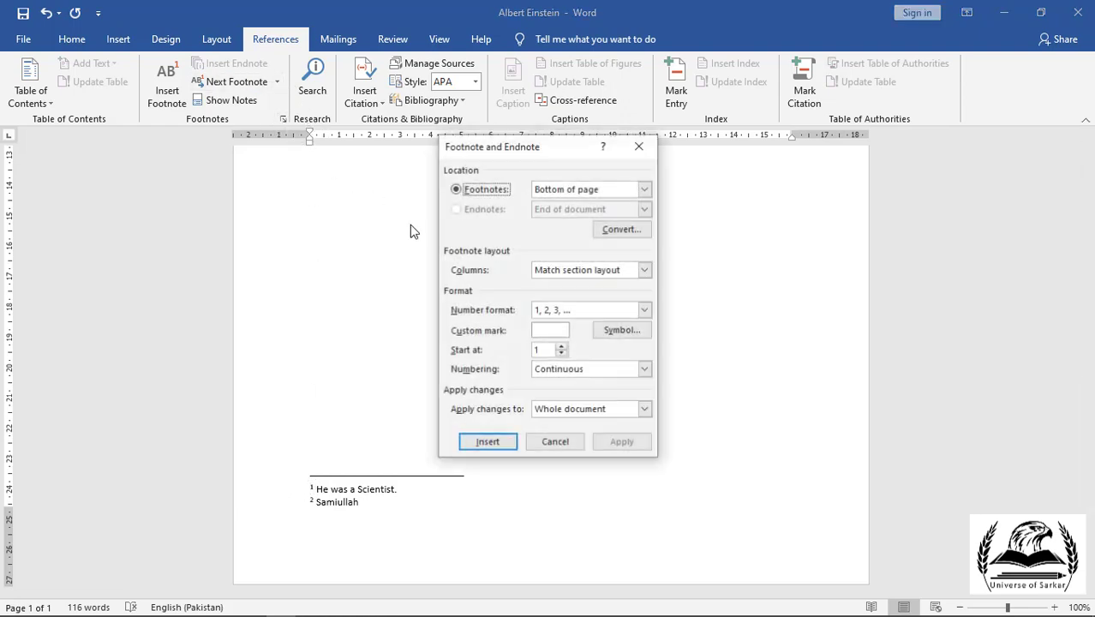
click(620, 331)
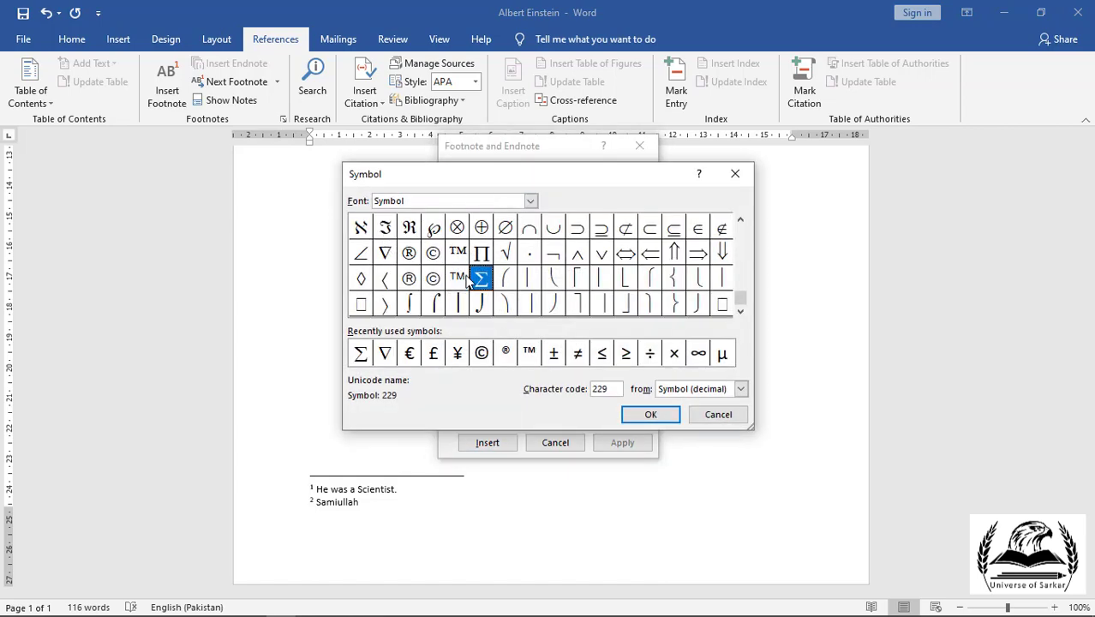
click(650, 414)
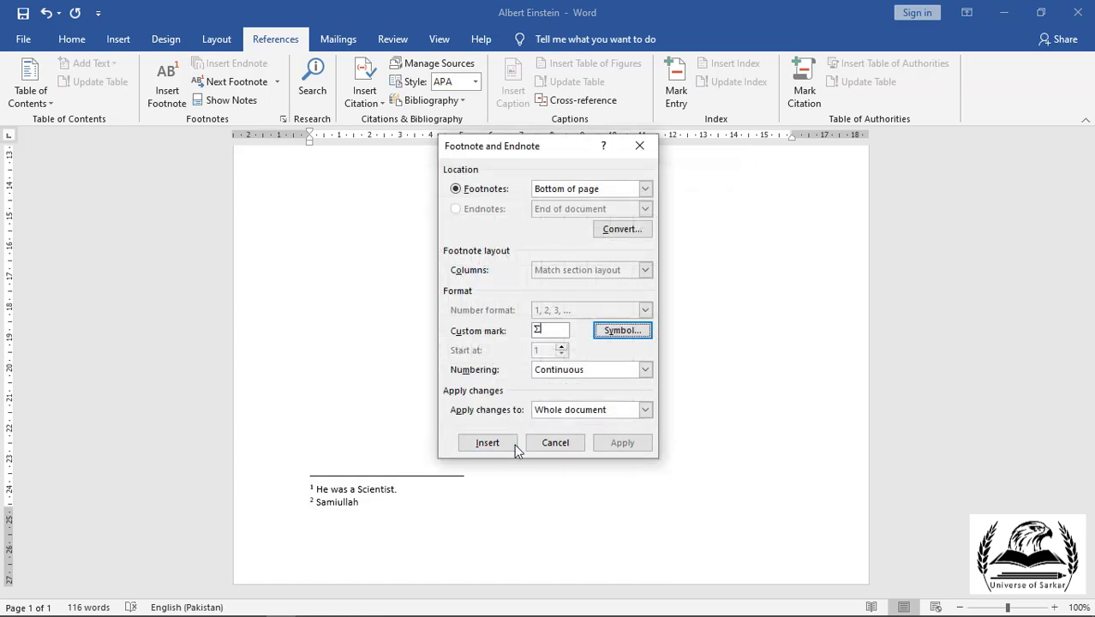
click(487, 444)
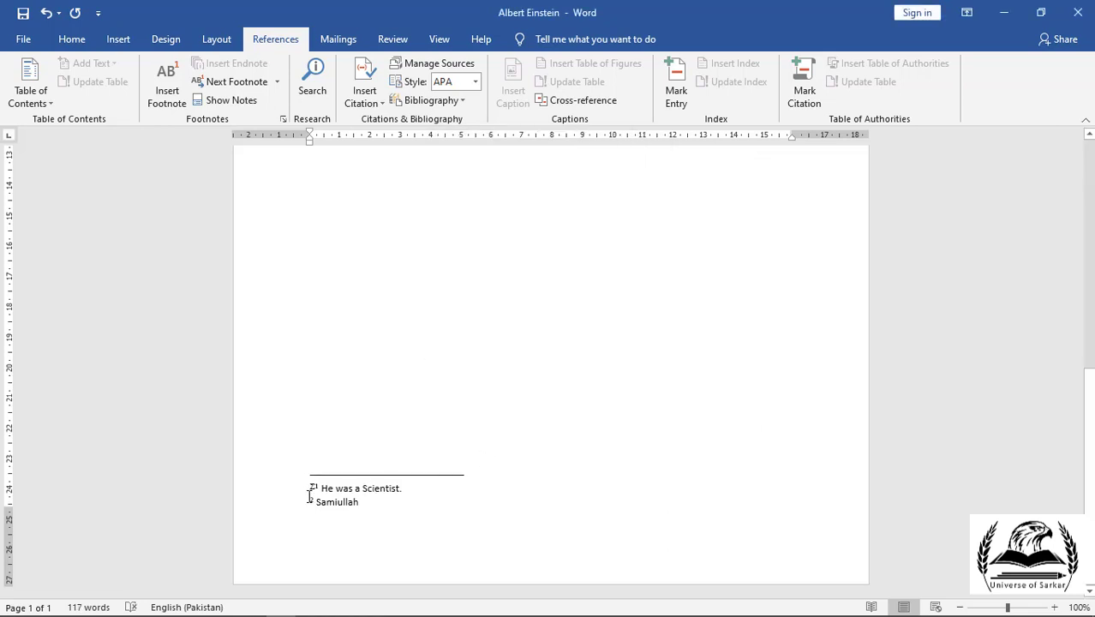
Reopen the Footnote and Endnote dialog from the References tab's Footnotes group launcher.
click(283, 119)
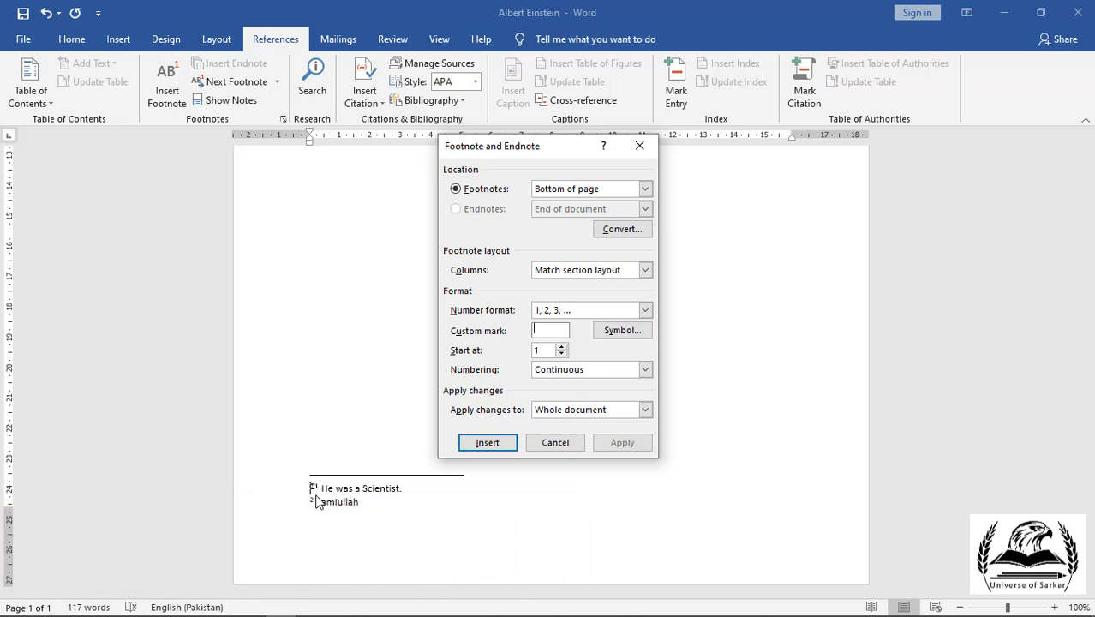
Keep footnote numbering Continuous and apply the changes to the Whole document.
click(644, 370)
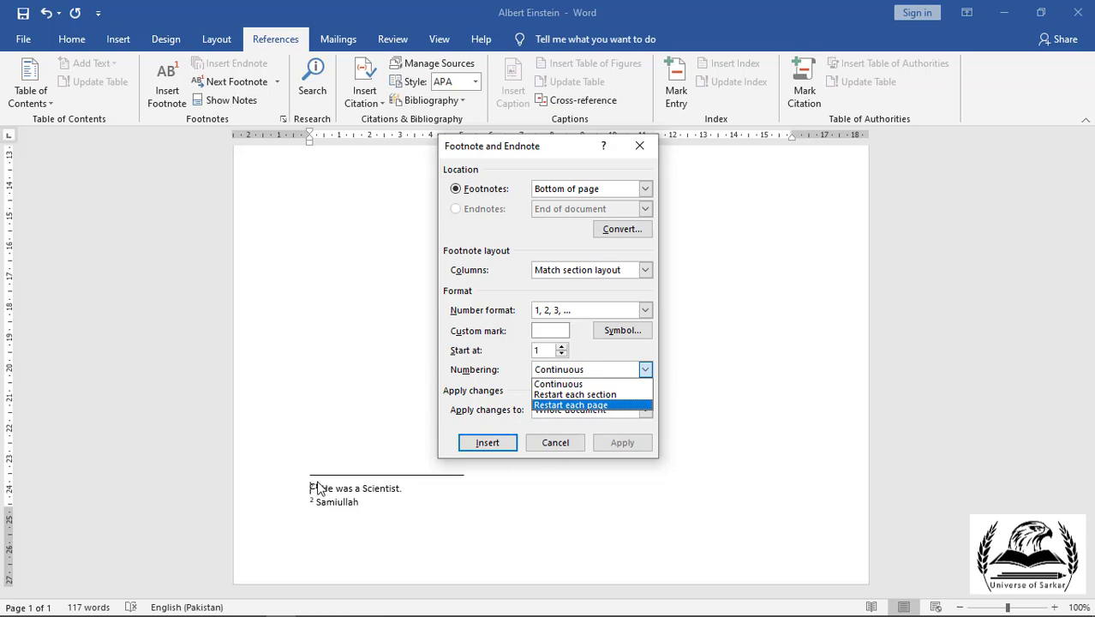
click(480, 405)
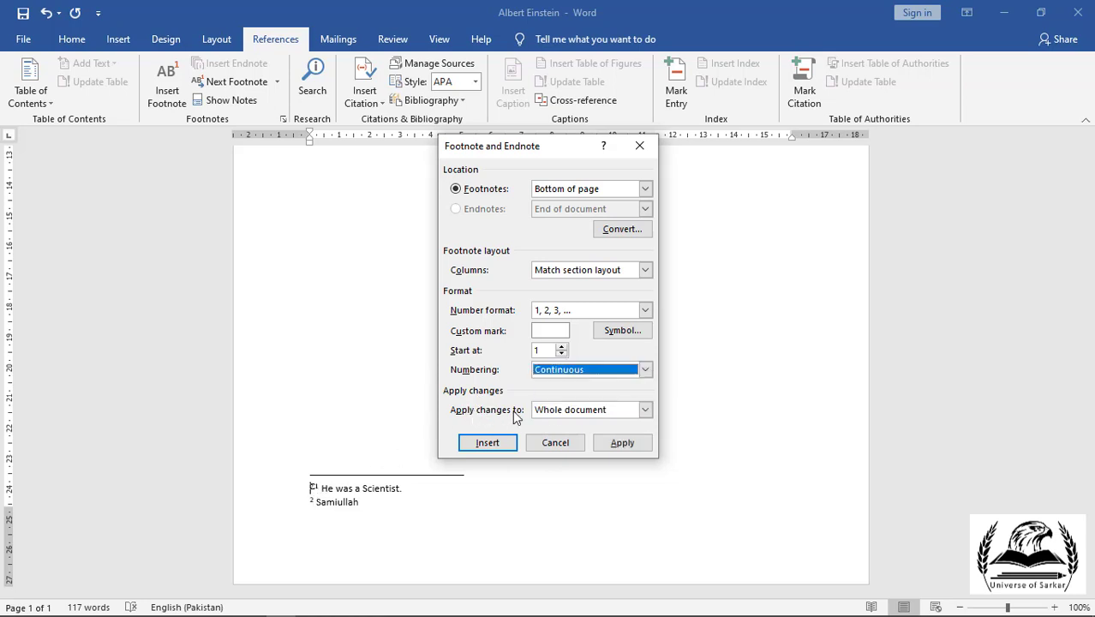
click(646, 409)
click(647, 409)
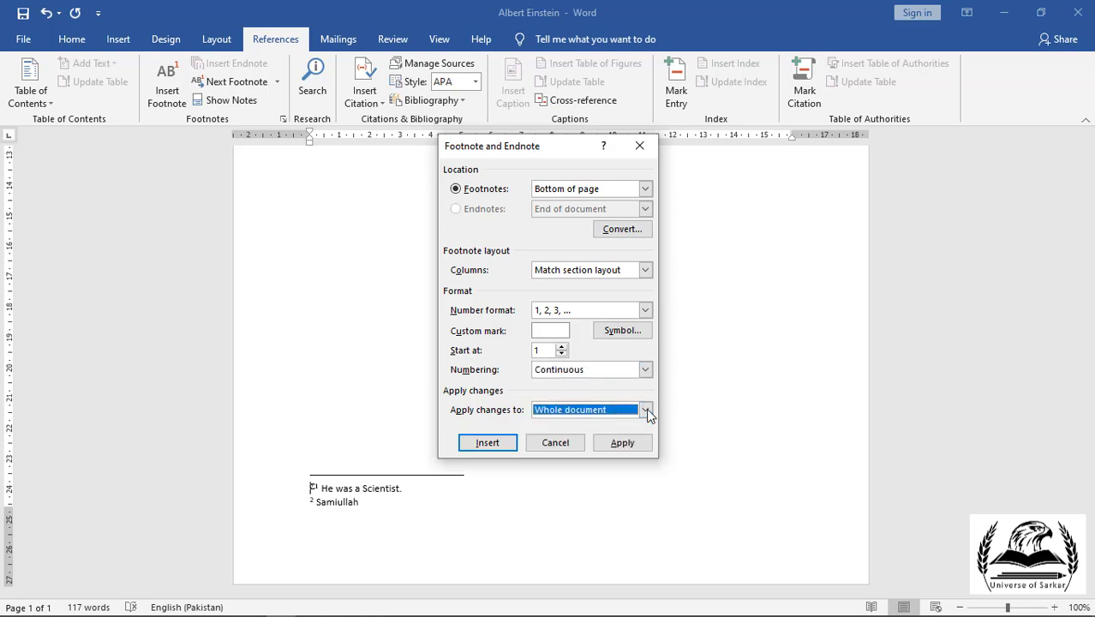
click(611, 444)
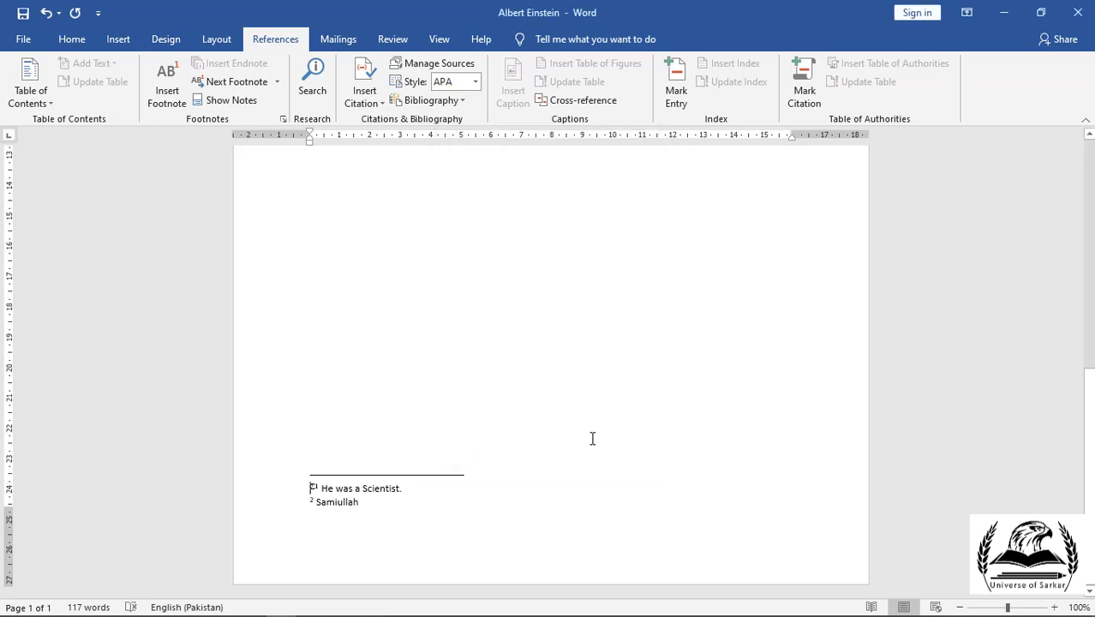
scroll(428, 428, up, 1)
scroll(282, 337, up, 10)
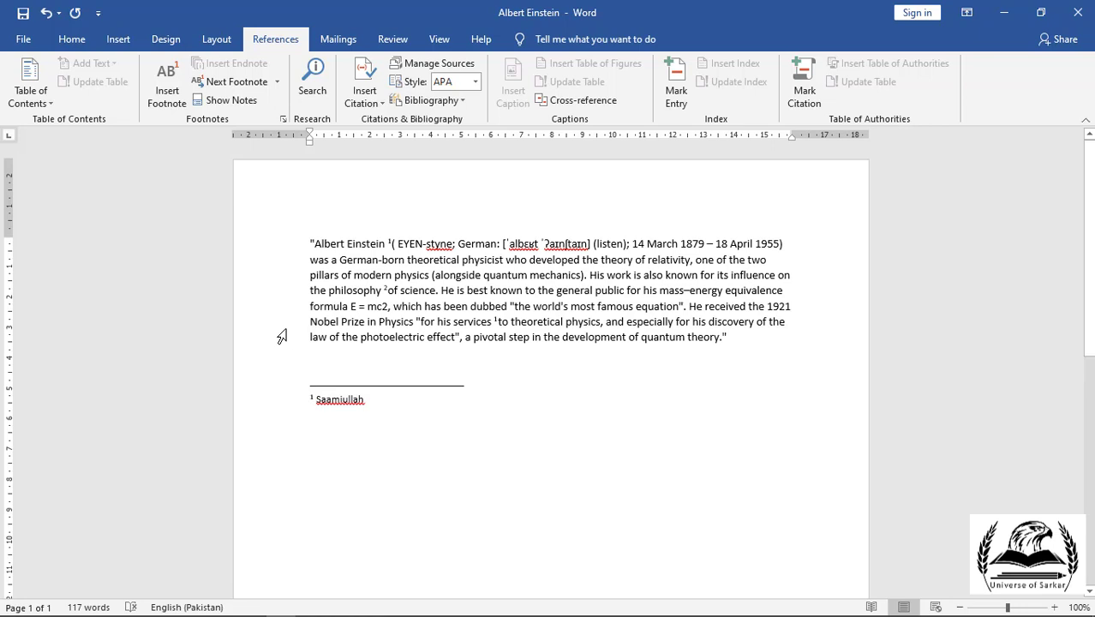